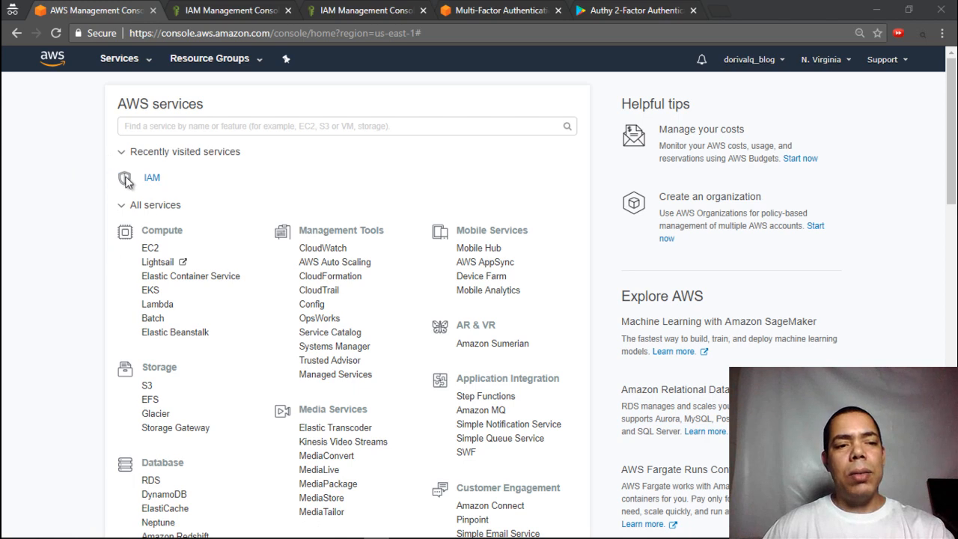
- Open the IAM console from Security, Identity & Compliance in the AWS services list
scroll(89, 249, "down", 5)
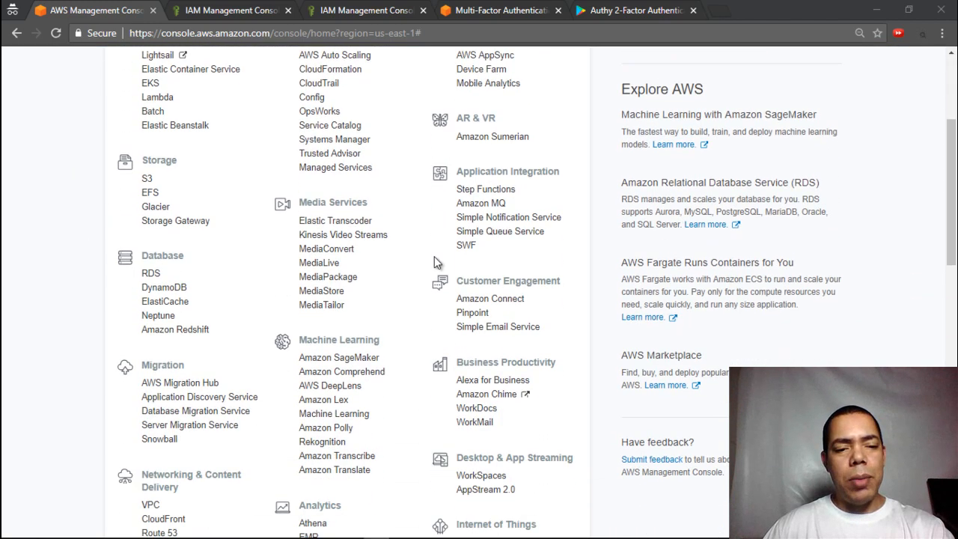
scroll(420, 345, "down", 4)
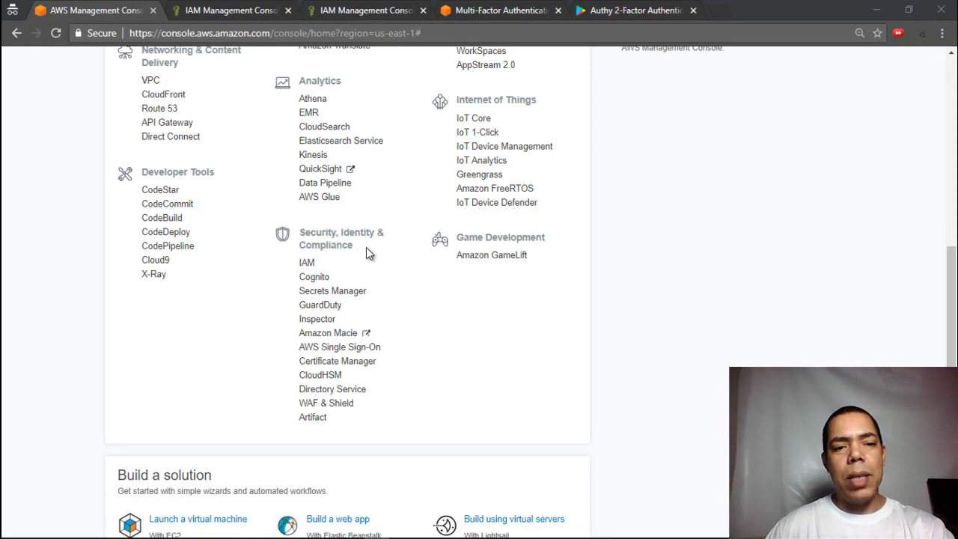
left_click(308, 268)
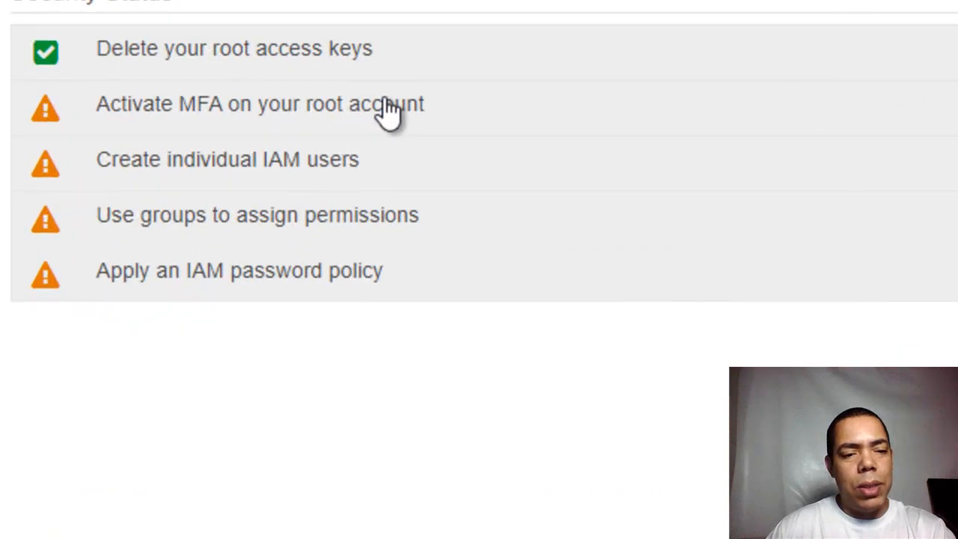
- Expand the 'Activate MFA on your root account' recommendation and start managing the root MFA device
left_click(312, 302)
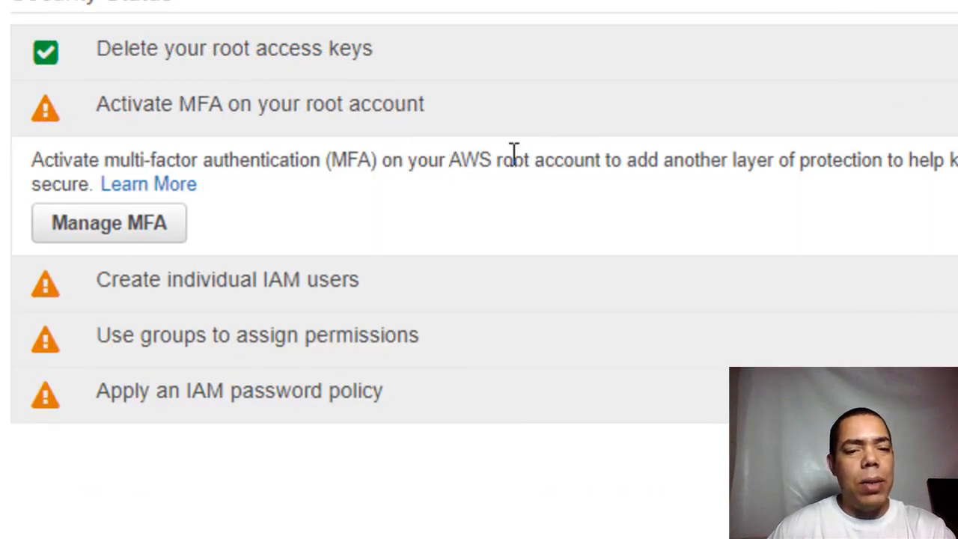
left_click_drag(527, 159, 407, 158)
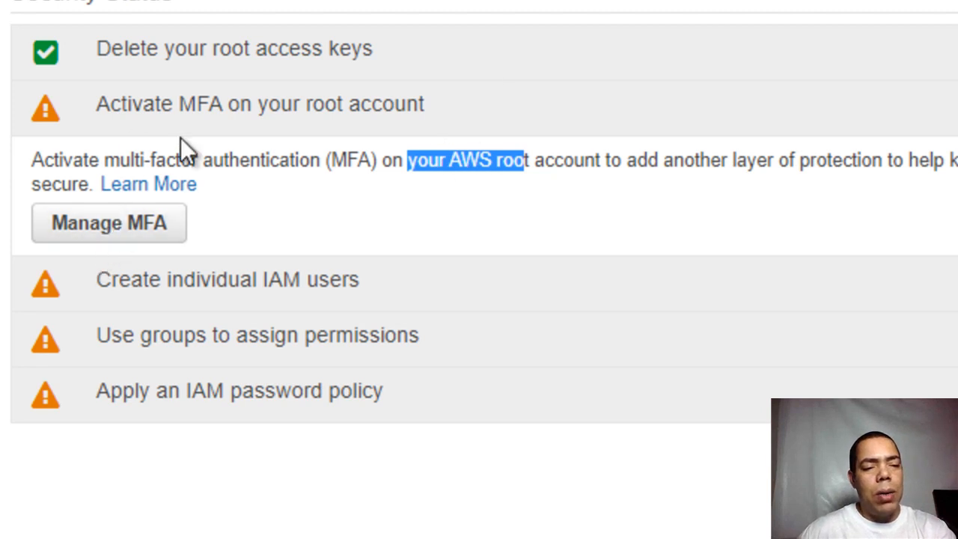
left_click(94, 232)
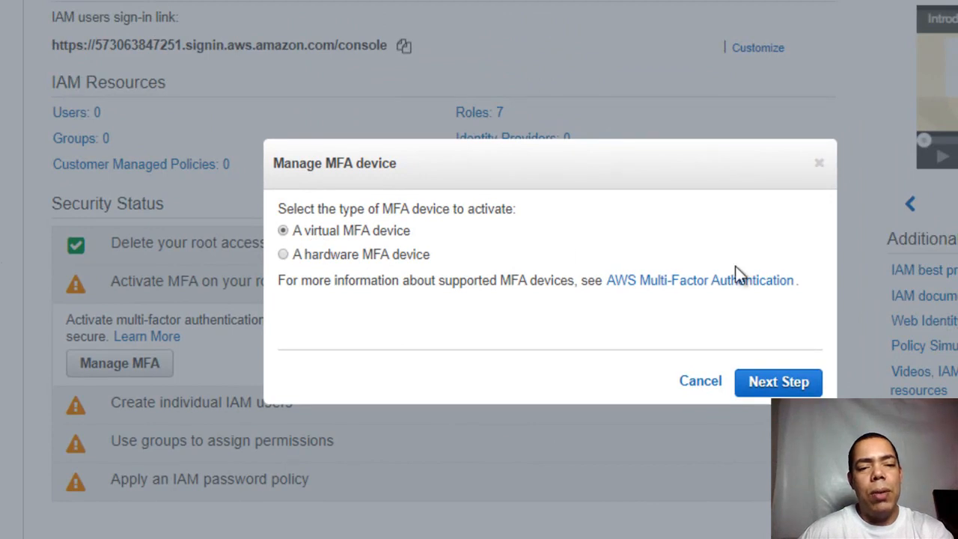
- Continue with a virtual MFA device and open the list of compatible MFA apps
left_click(794, 382)
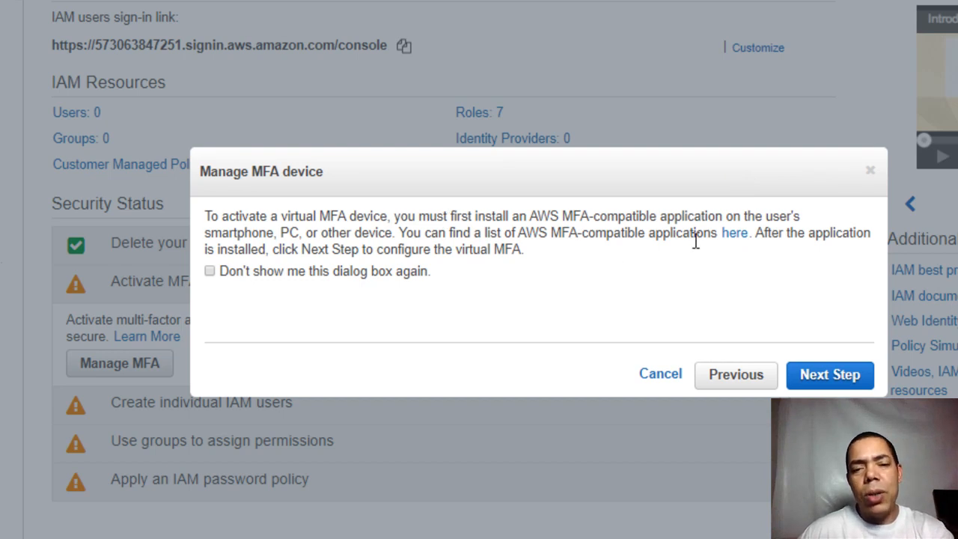
left_click(736, 234)
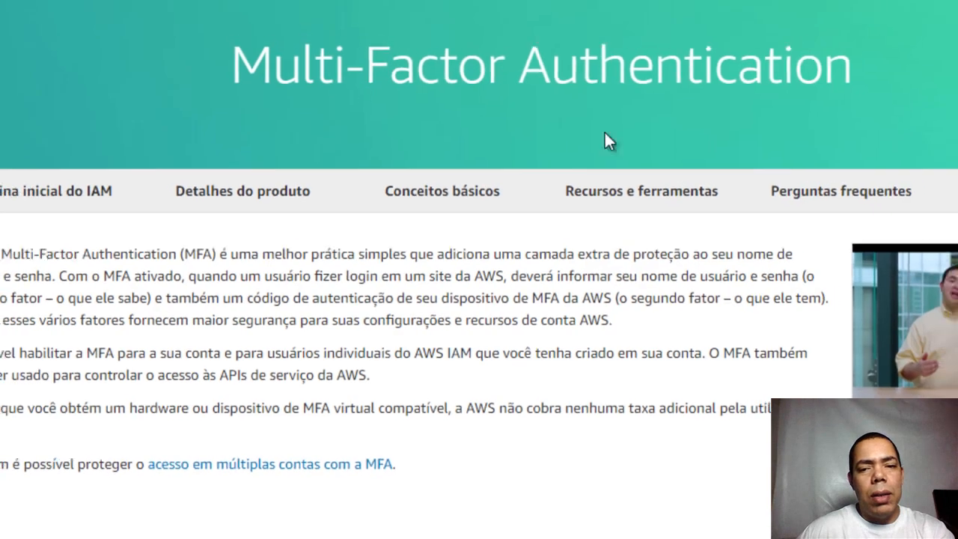
- Scroll the AWS MFA page down to the virtual MFA apps table listing Google Authenticator and Authy
scroll(441, 192, "down", 5)
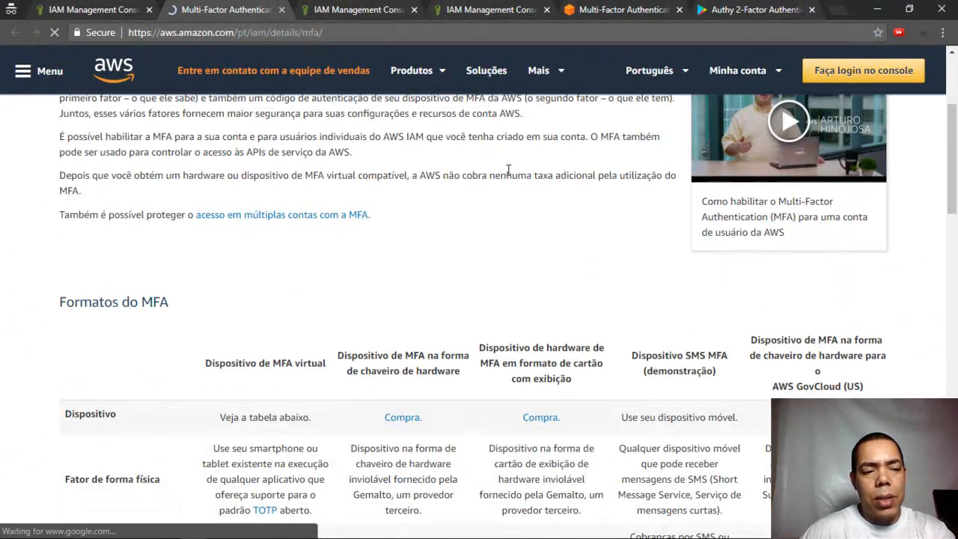
scroll(508, 172, "down", 1)
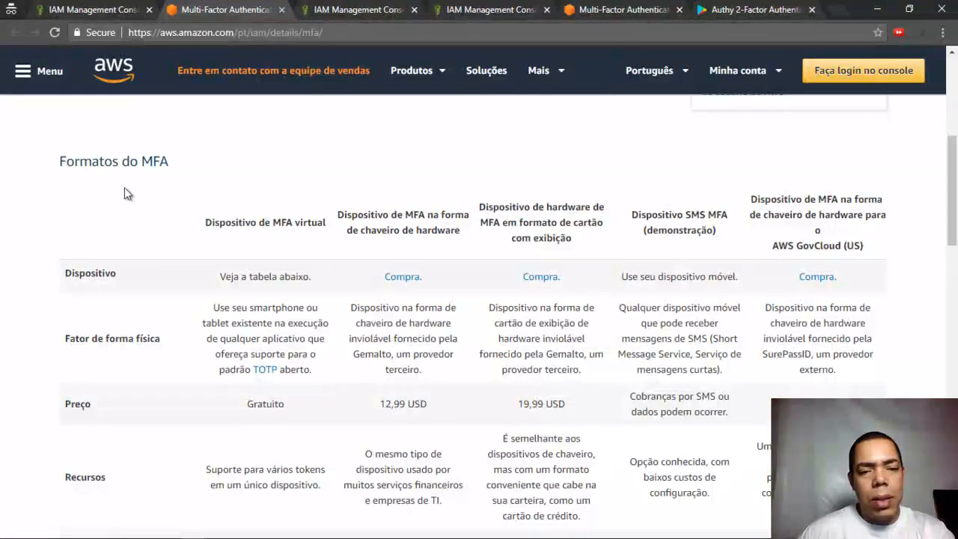
scroll(539, 190, "down", 2)
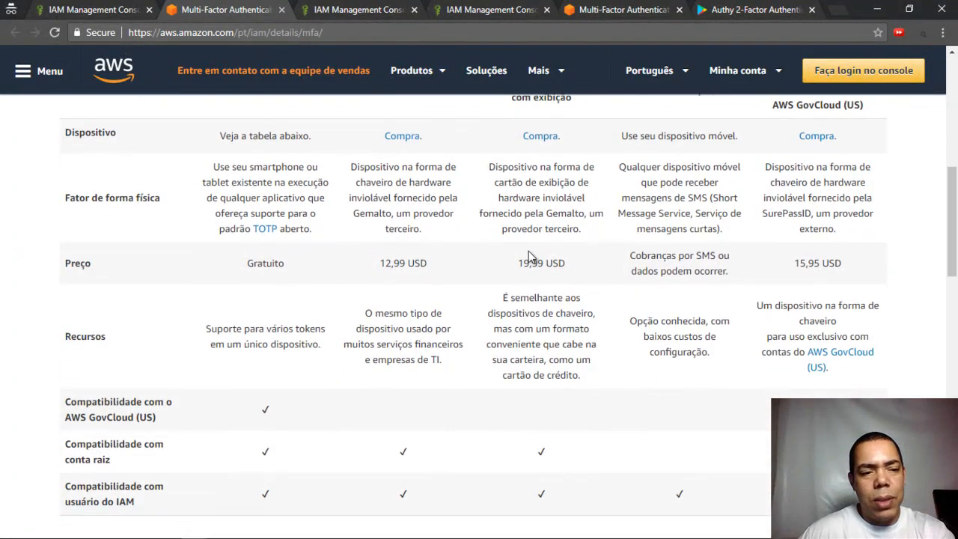
scroll(527, 230, "up", 3)
scroll(514, 277, "up", 1)
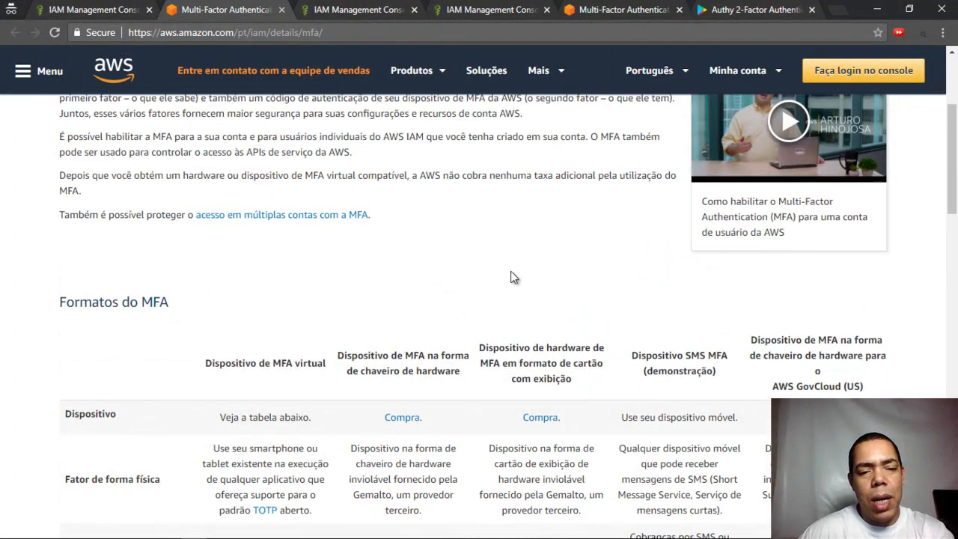
scroll(513, 277, "down", 2)
scroll(517, 279, "down", 2)
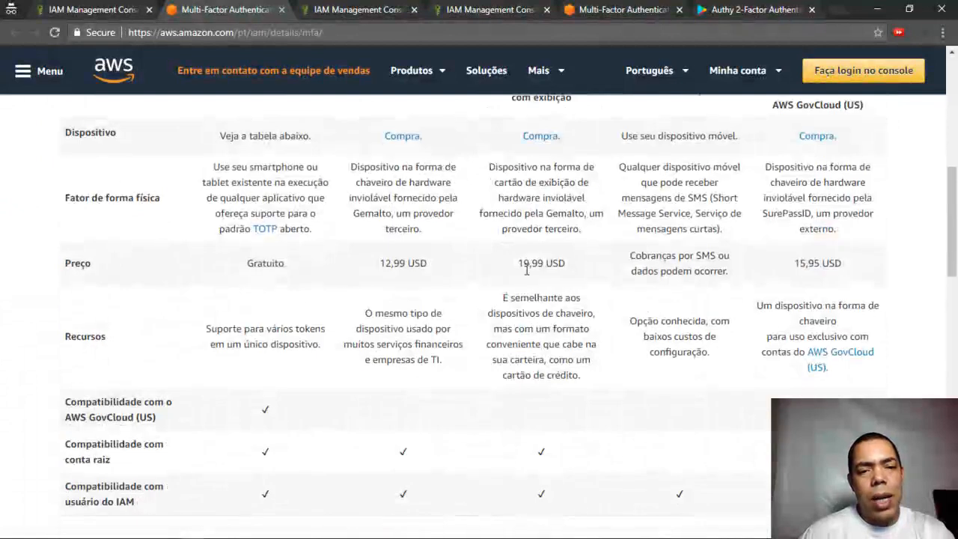
scroll(526, 275, "up", 1)
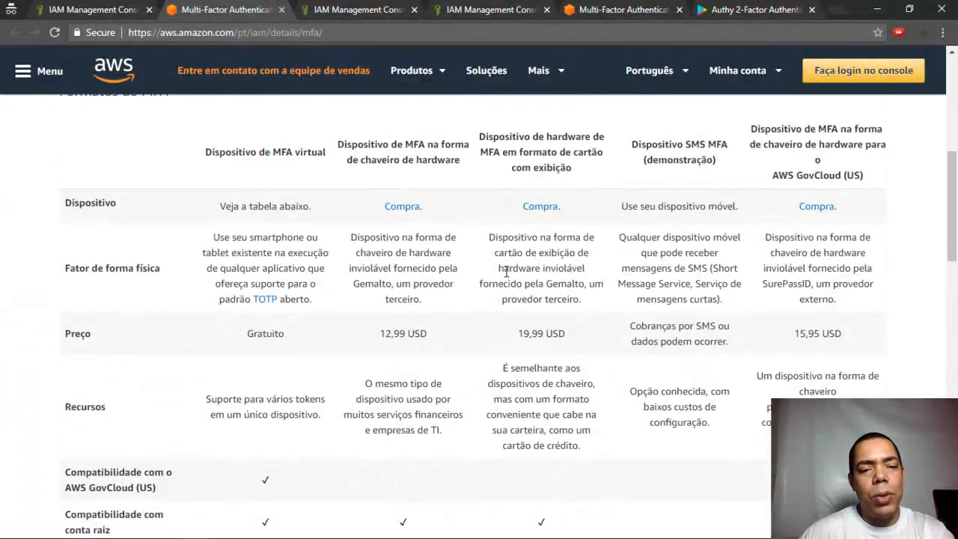
scroll(509, 273, "down", 1)
scroll(517, 271, "up", 1)
scroll(524, 266, "down", 1)
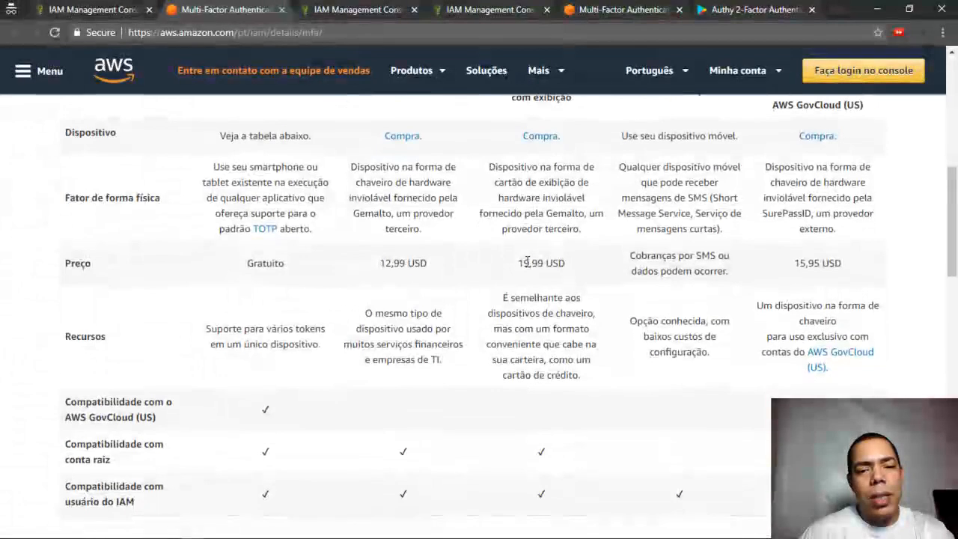
scroll(528, 261, "down", 1)
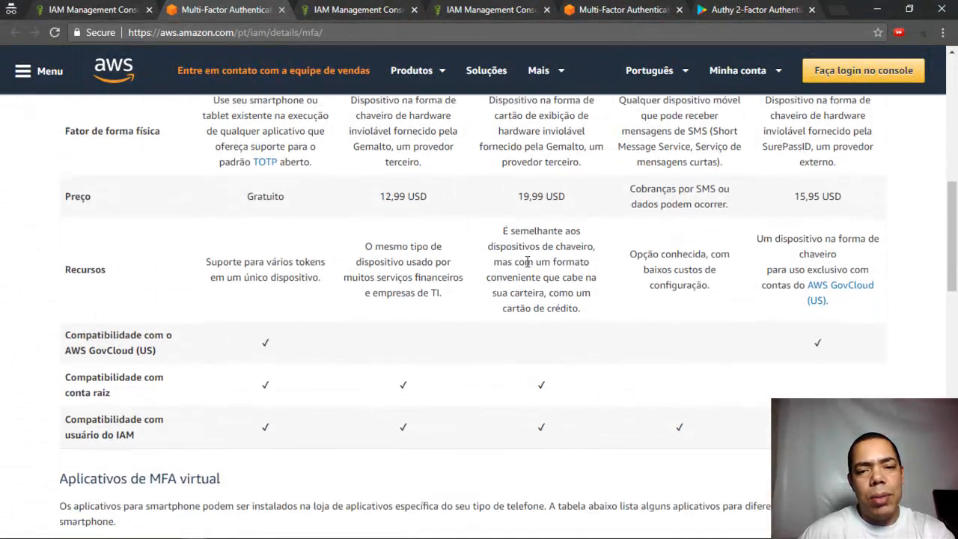
scroll(527, 262, "down", 1)
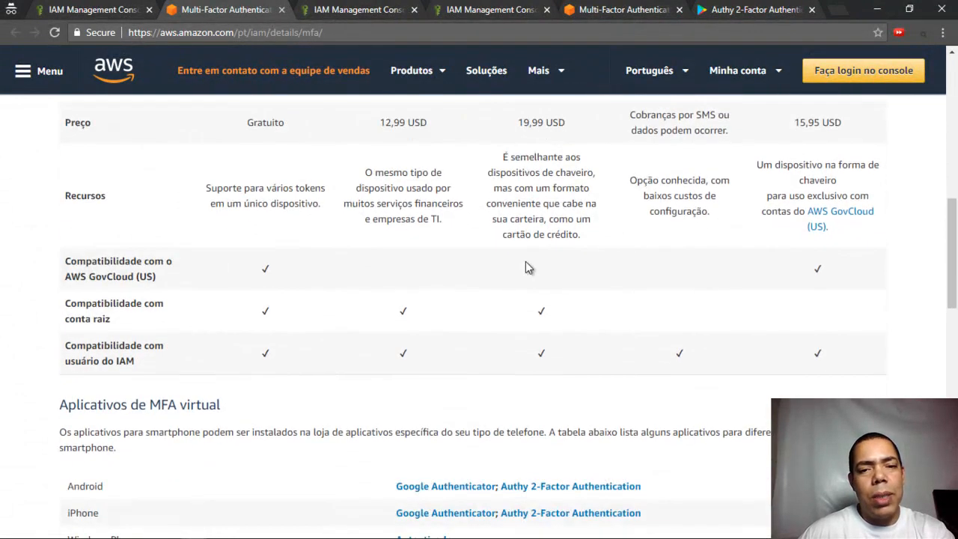
scroll(527, 265, "down", 2)
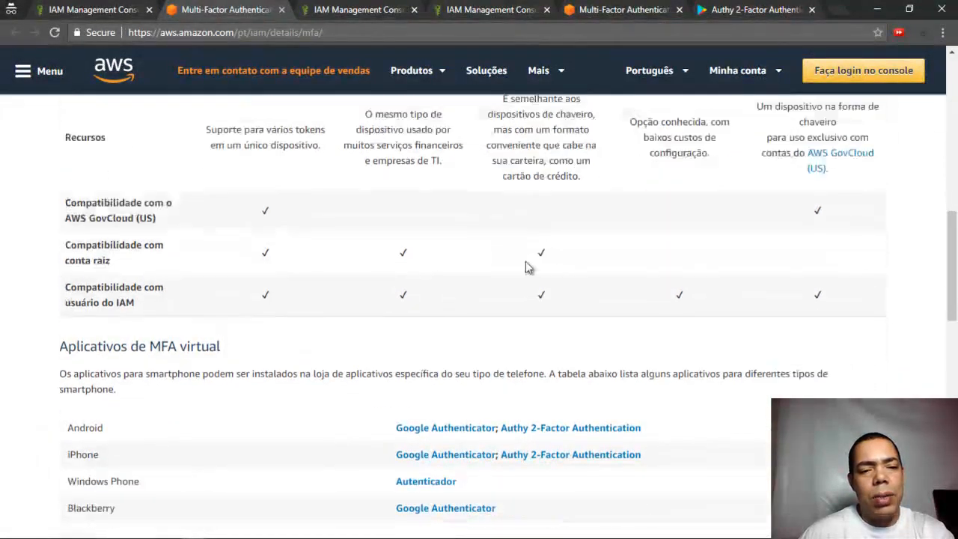
scroll(639, 262, "down", 3)
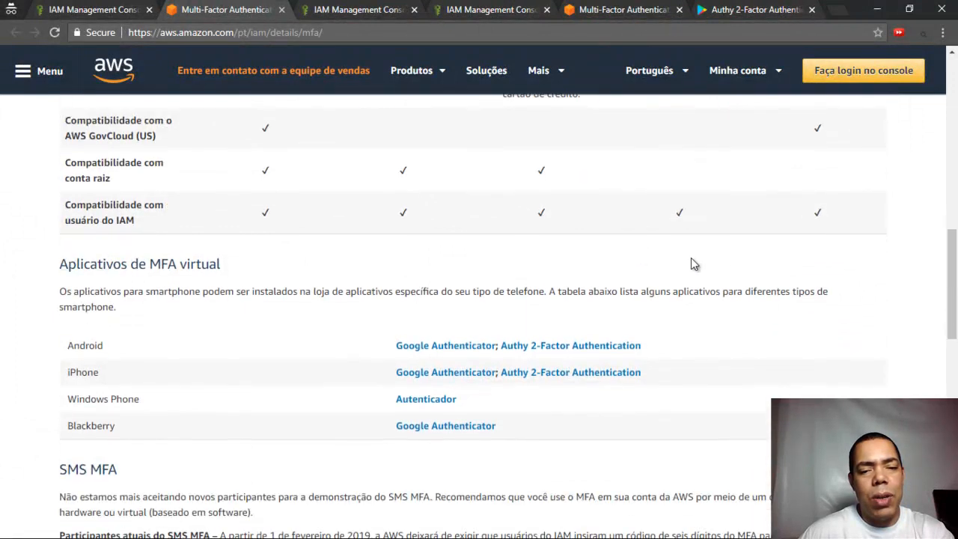
scroll(742, 255, "down", 3)
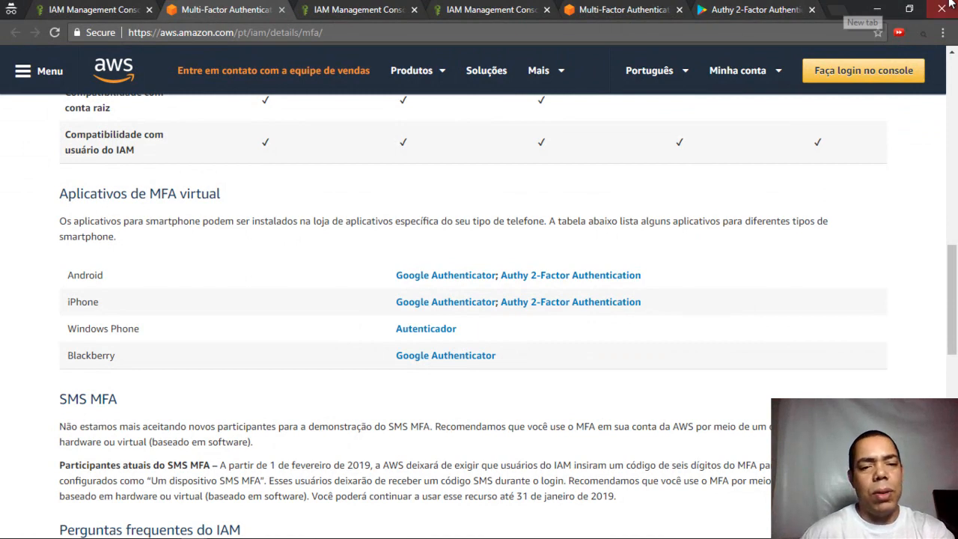
scroll(251, 270, "down", 1)
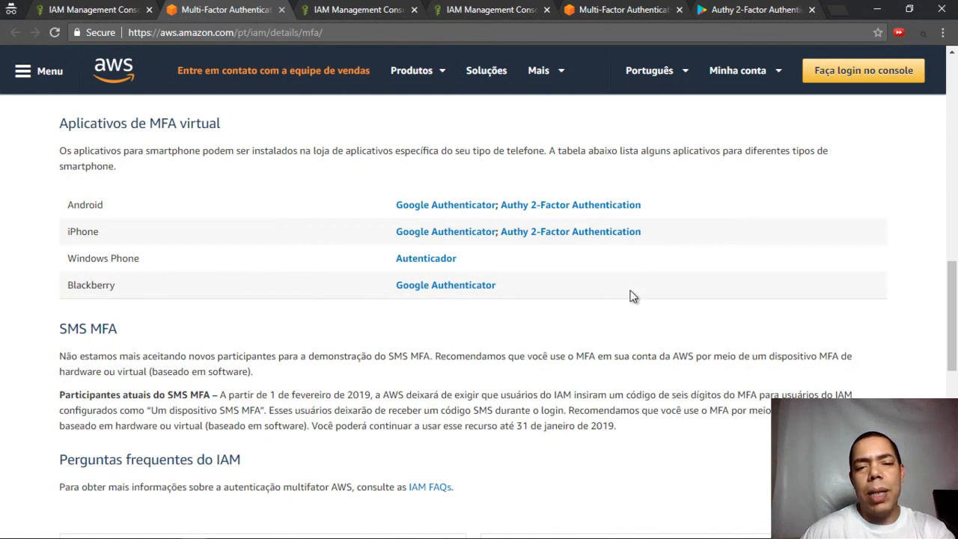
scroll(726, 246, "up", 1)
scroll(747, 281, "down", 1)
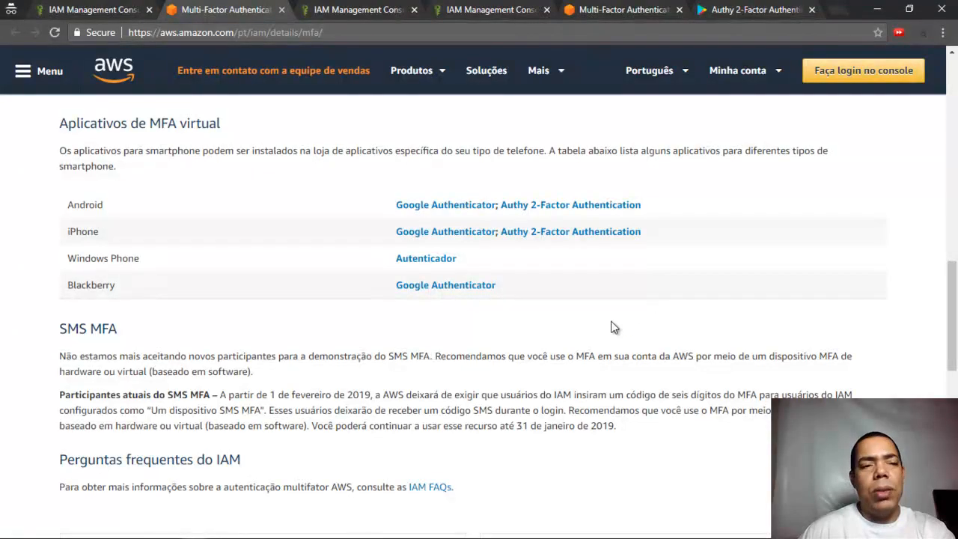
- Return to the IAM console tab and advance the virtual MFA setup to the QR code step
left_click(103, 11)
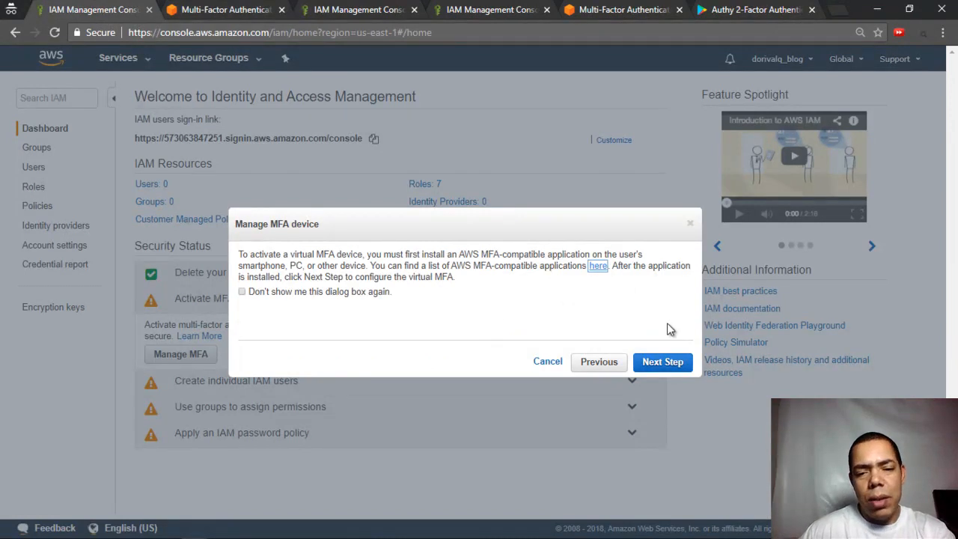
left_click(662, 364)
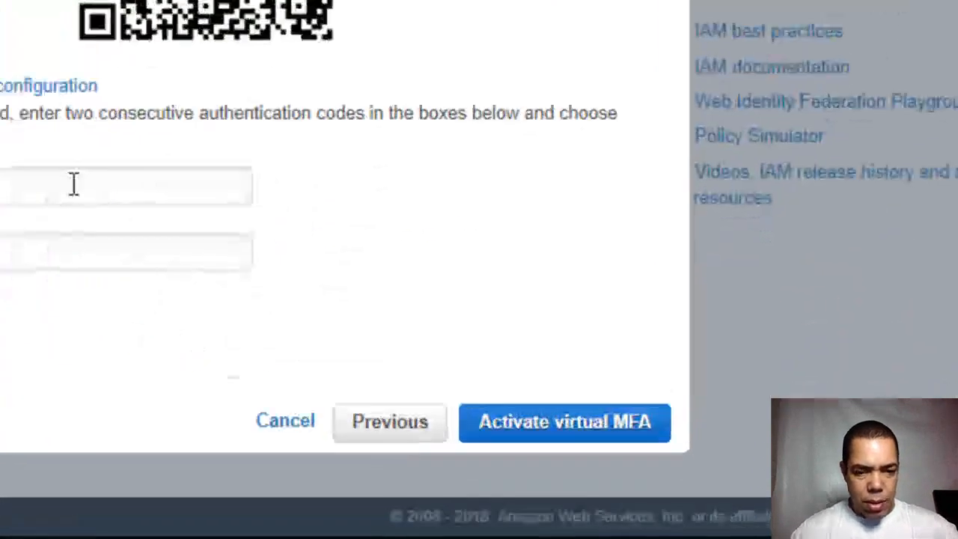
- Activate the root account's virtual MFA with two consecutive authenticator codes and close the dialog
left_click(46, 170)
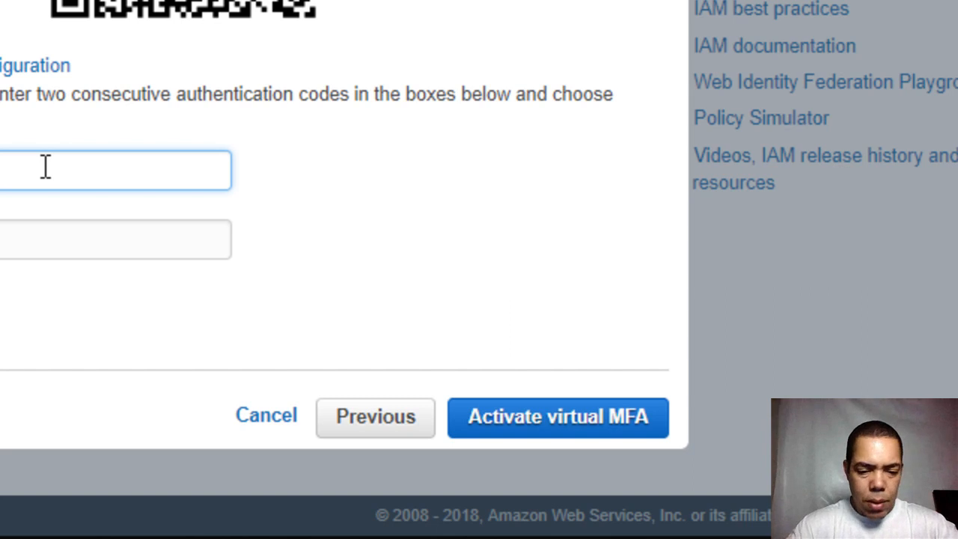
key("Tab")
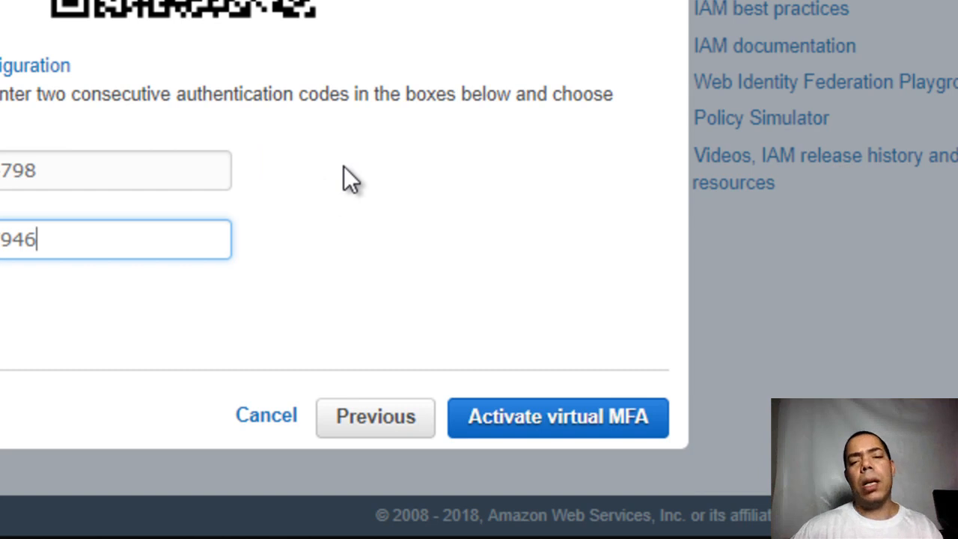
left_click(586, 421)
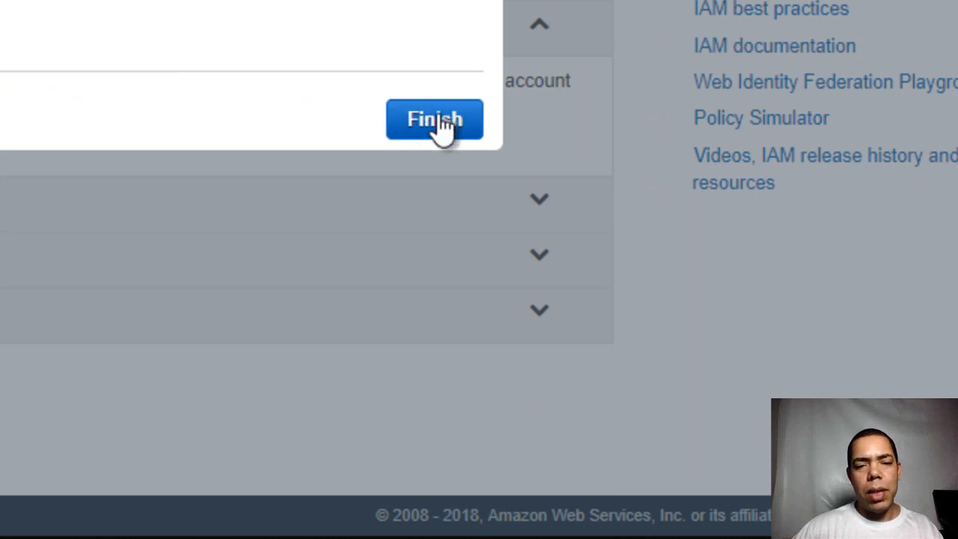
left_click(871, 153)
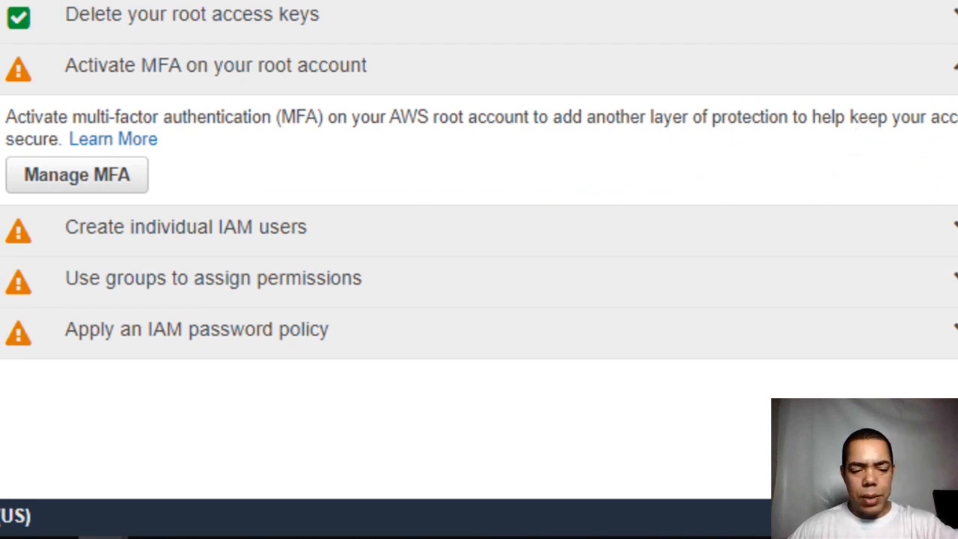
- Reload the dashboard so root MFA shows as done, then go to Manage Users
key("F5")
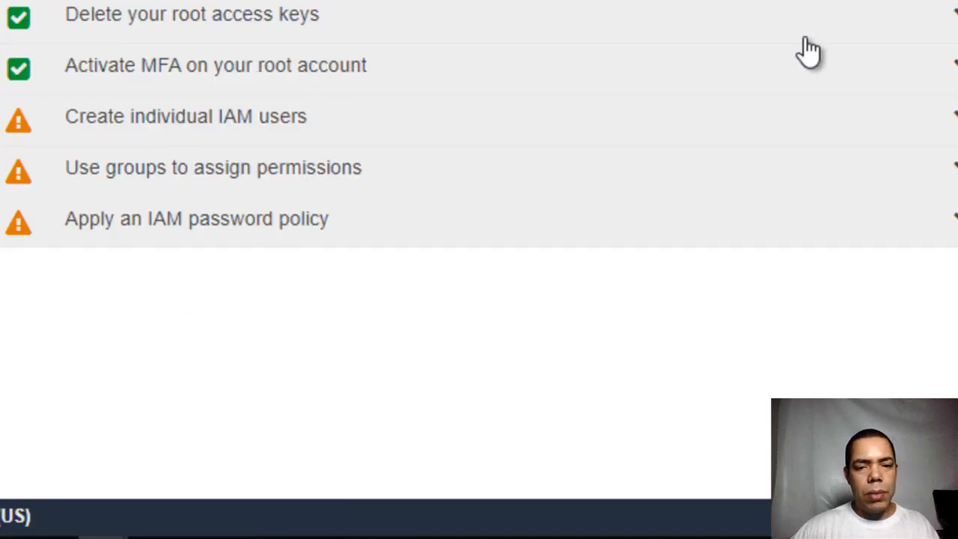
left_click(290, 131)
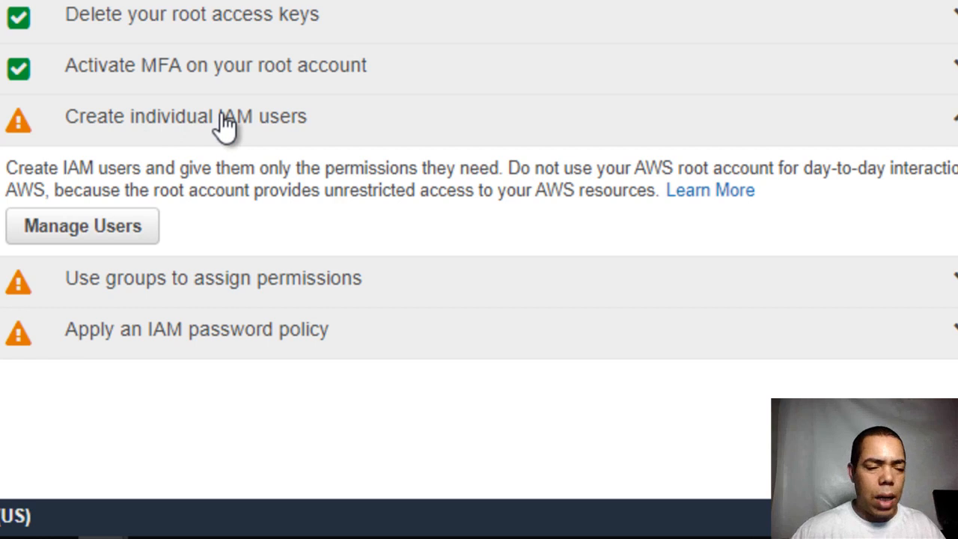
left_click(90, 228)
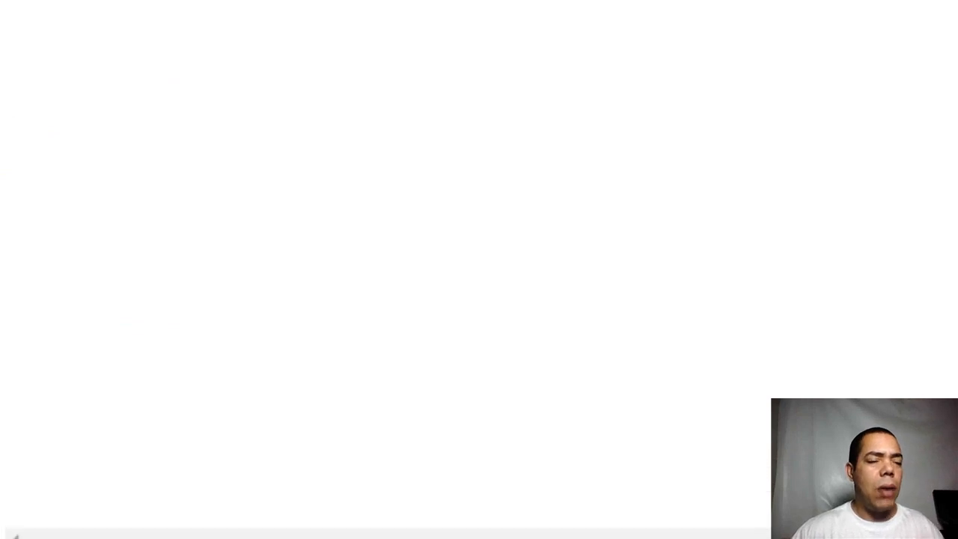
- Add two new IAM users in the Add user form, entering each user's name
left_click(188, 71)
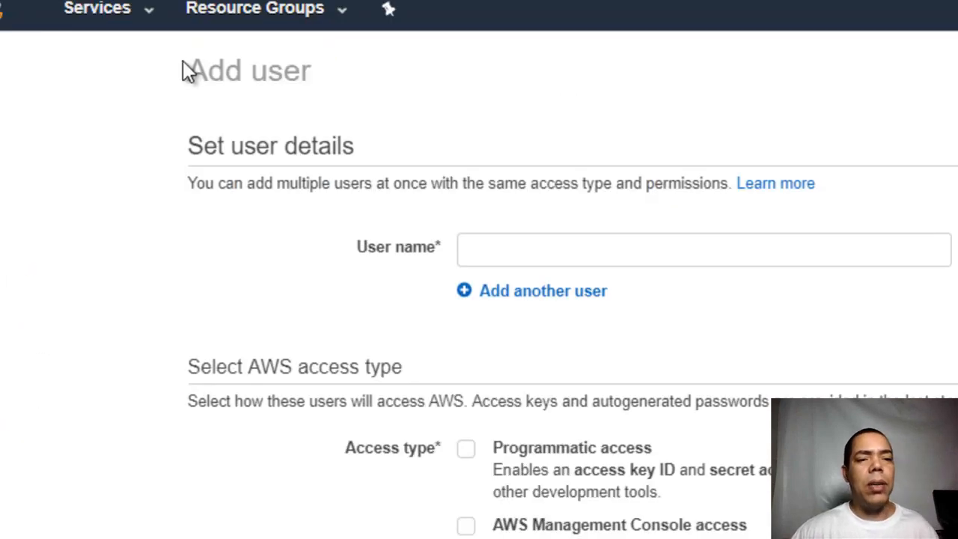
left_click(571, 248)
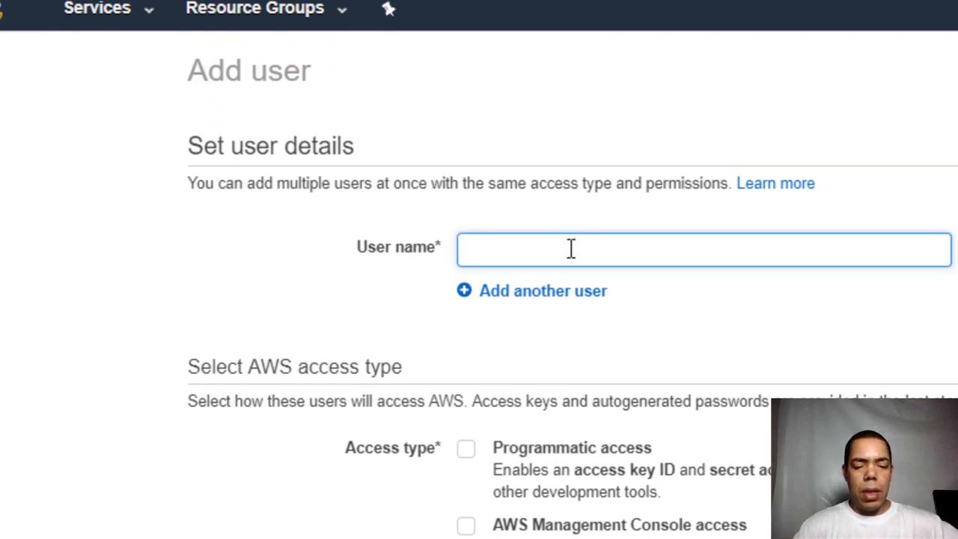
type("dorival")
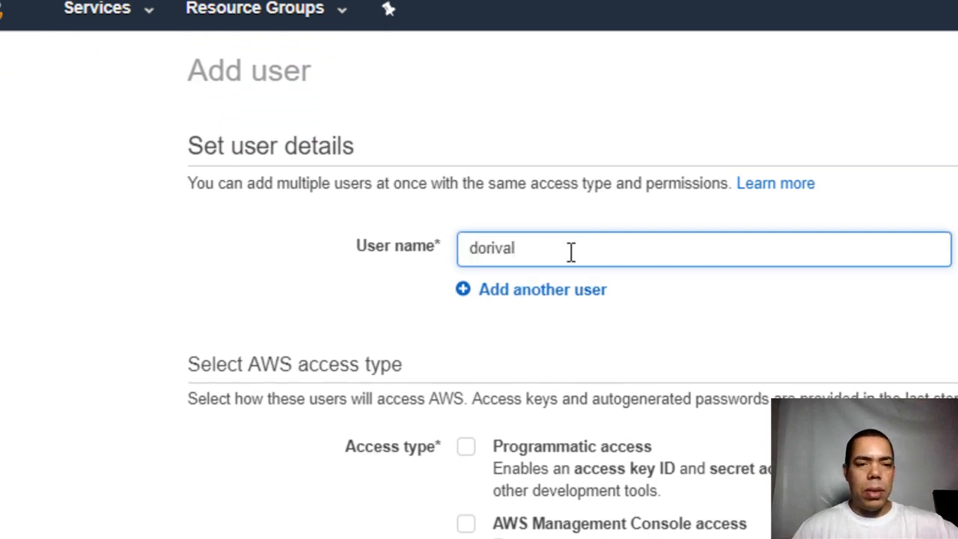
left_click(536, 298)
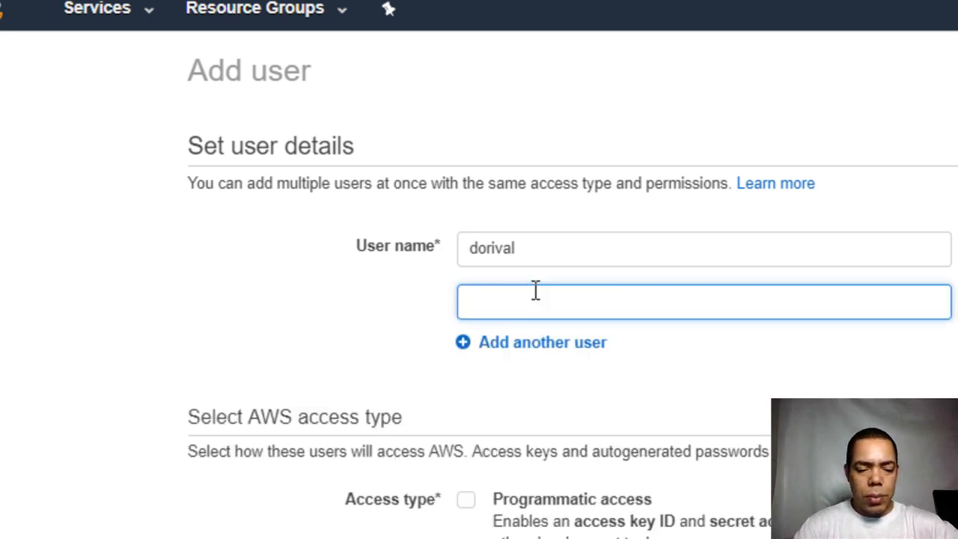
type("jose")
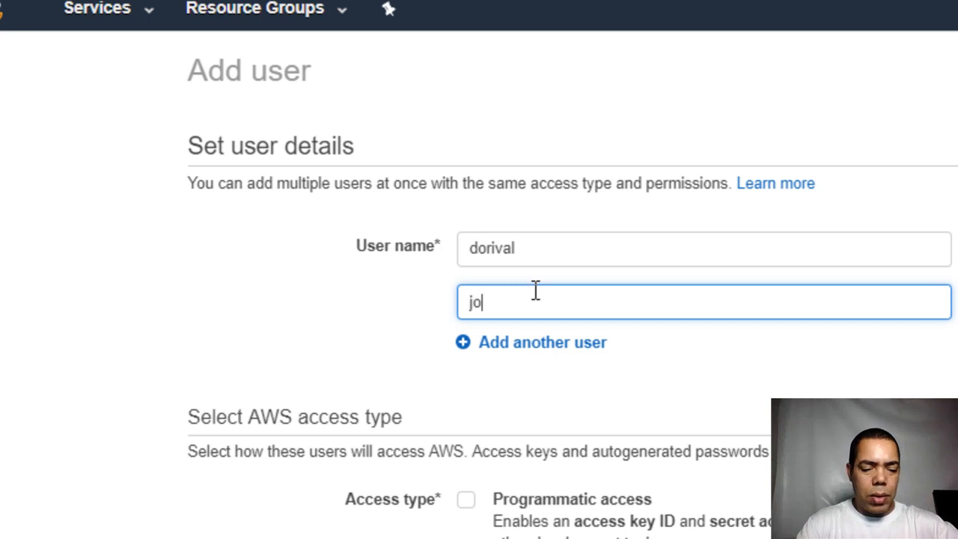
type("ph")
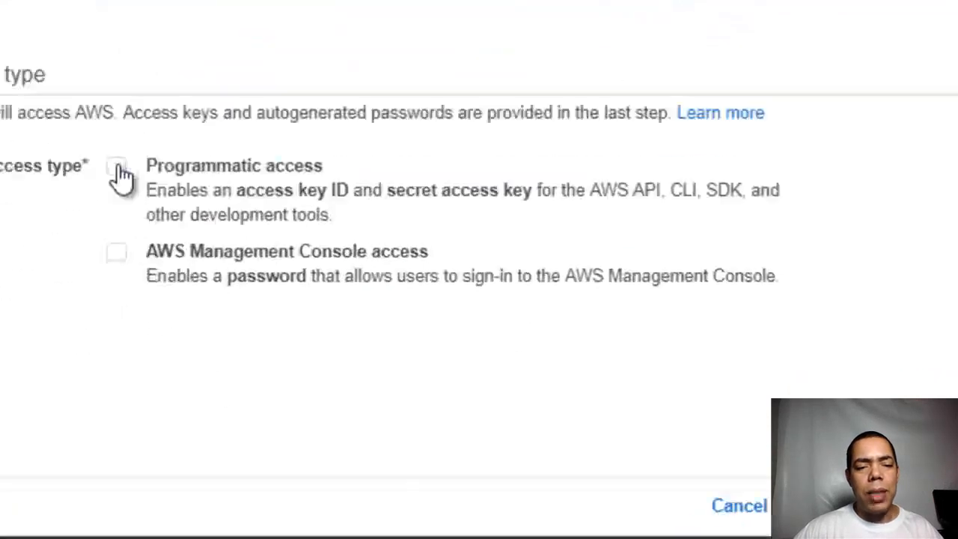
- Give both users programmatic and console access with a custom console password
left_click(183, 407)
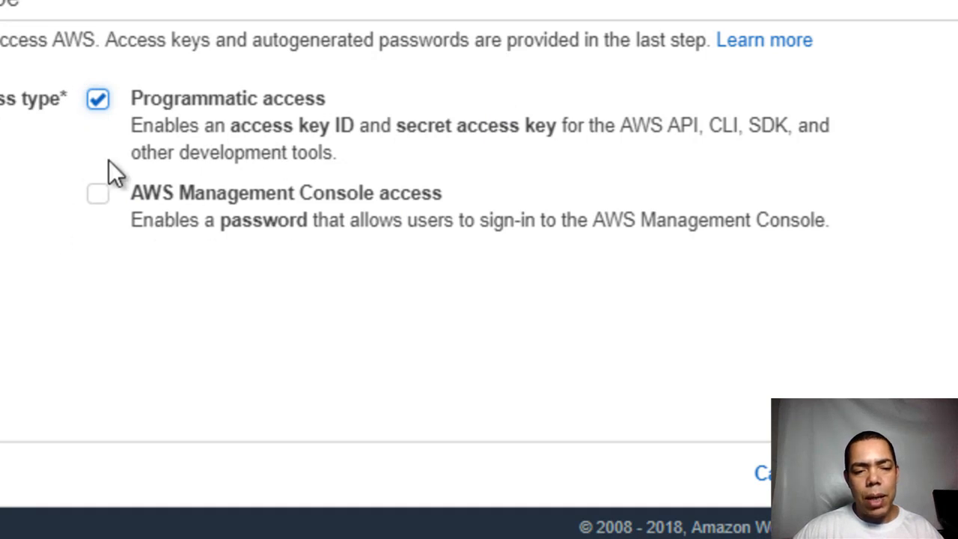
left_click(97, 196)
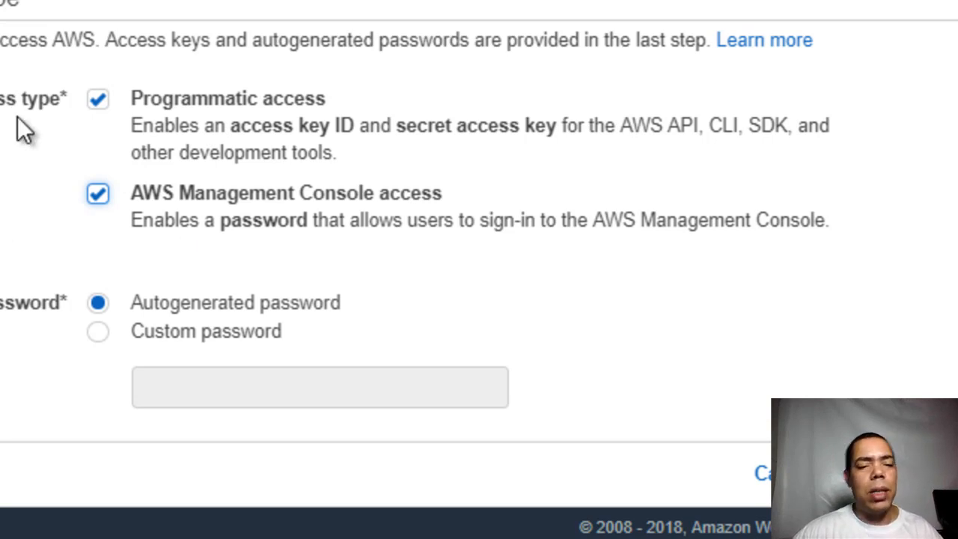
scroll(943, 289, "down", 2)
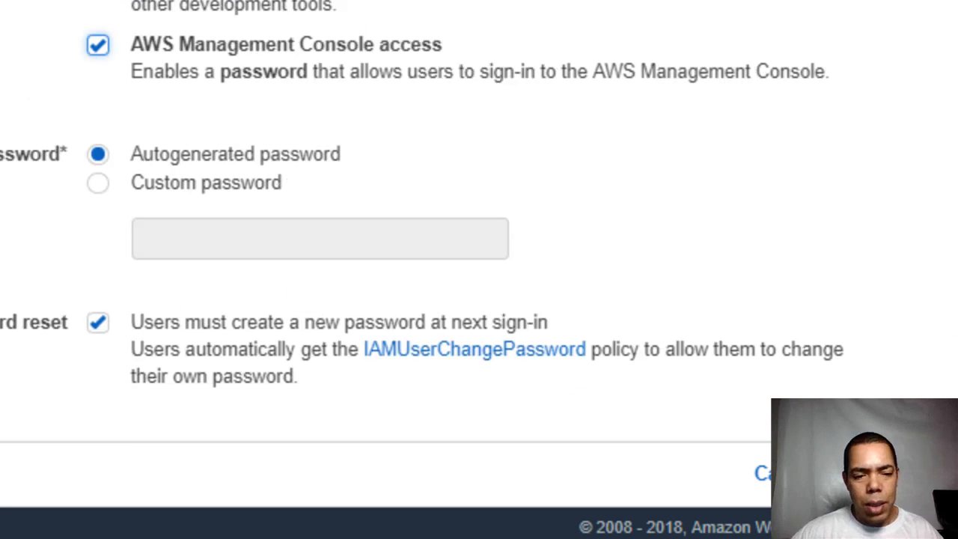
left_click(98, 189)
left_click(189, 242)
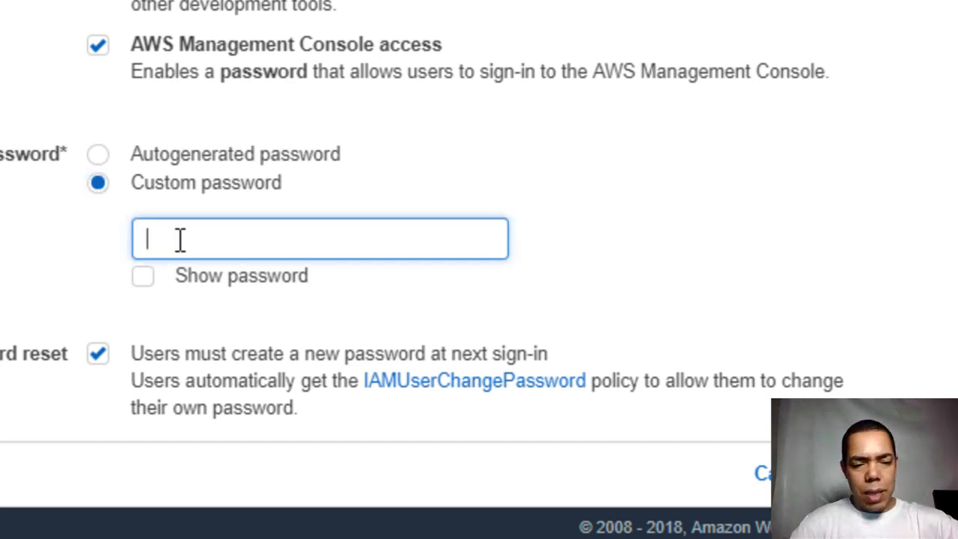
type("********")
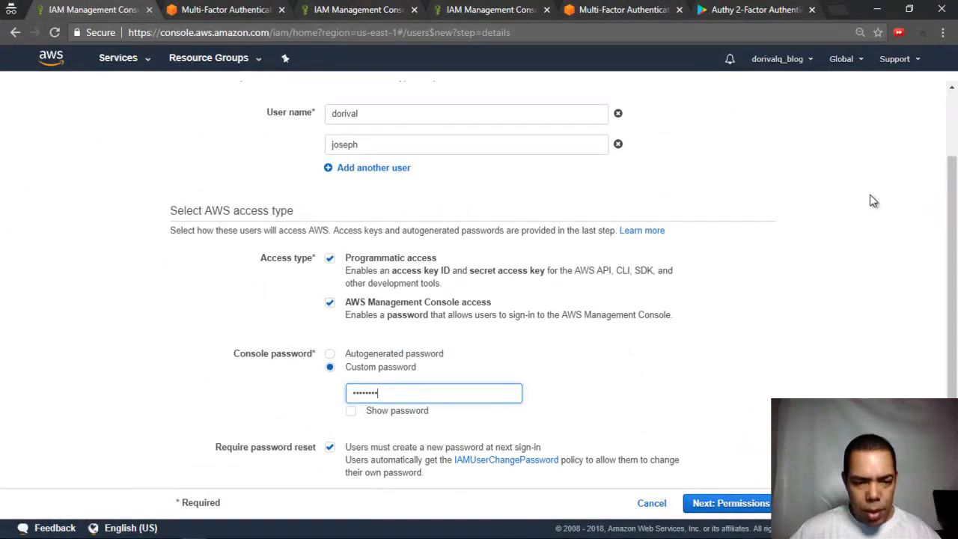
- Keep 'Require password reset' enabled and continue to the permissions step
scroll(871, 200, "down", 1)
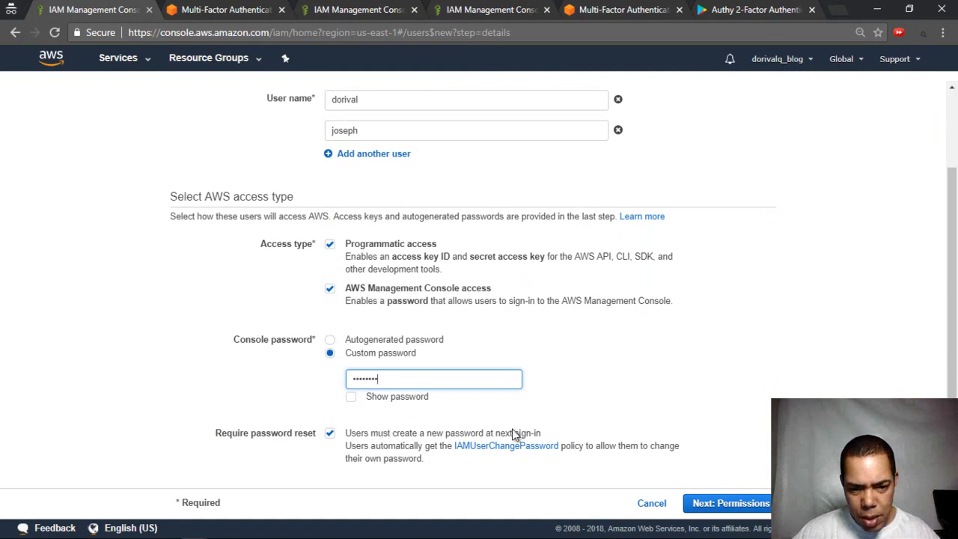
left_click(330, 434)
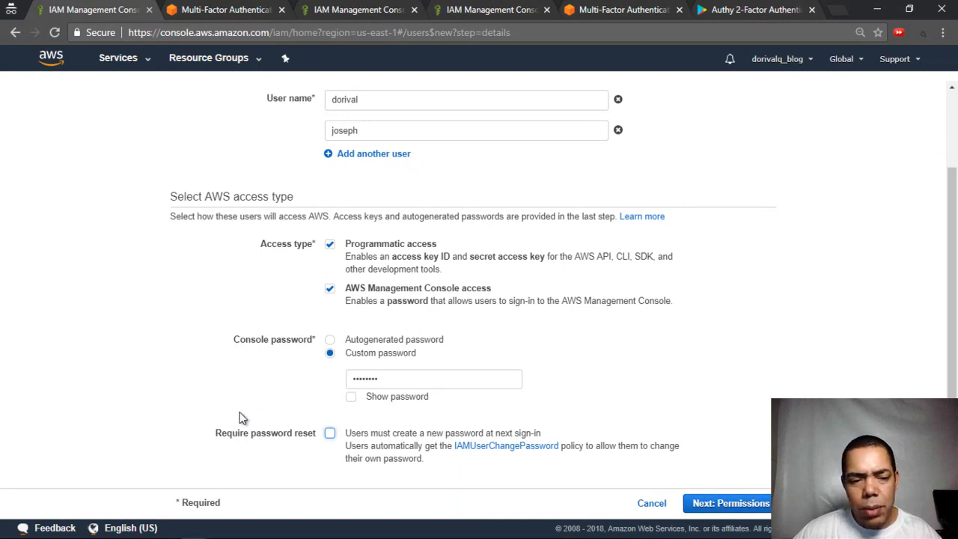
left_click(329, 435)
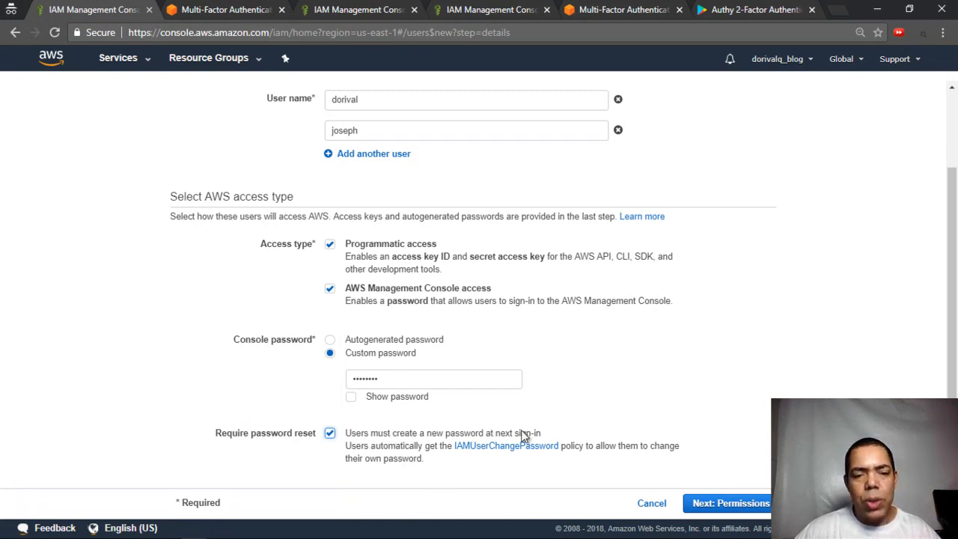
double_click(426, 380)
left_click(414, 434)
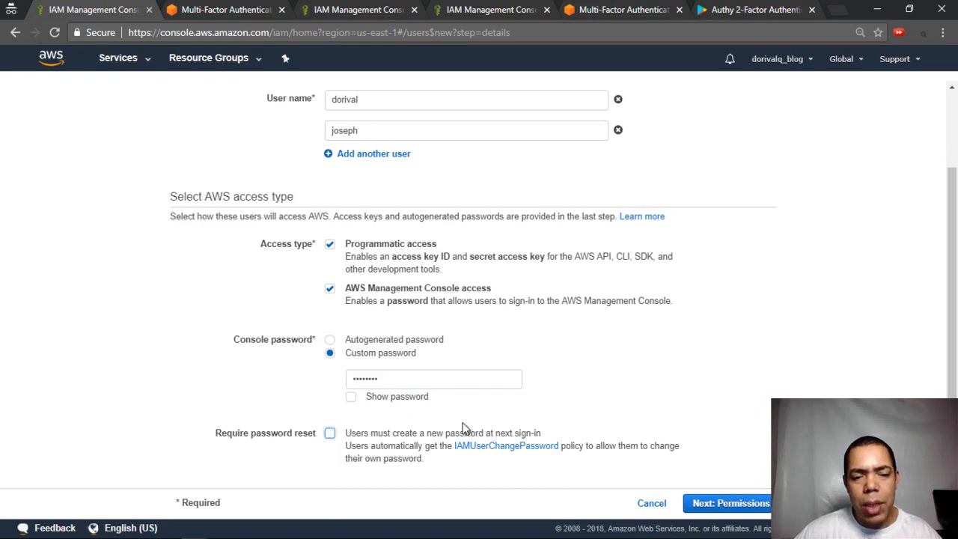
left_click(330, 434)
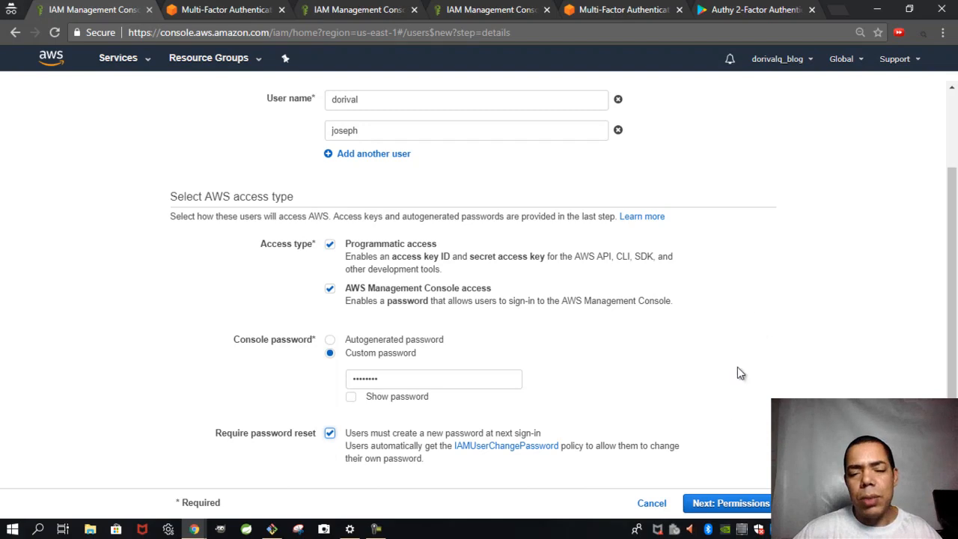
left_click(732, 504)
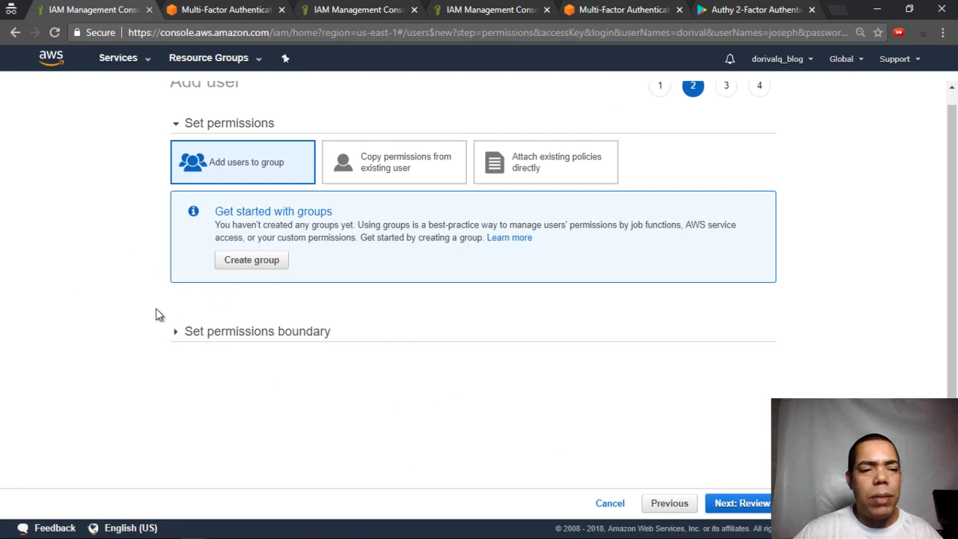
left_click(252, 267)
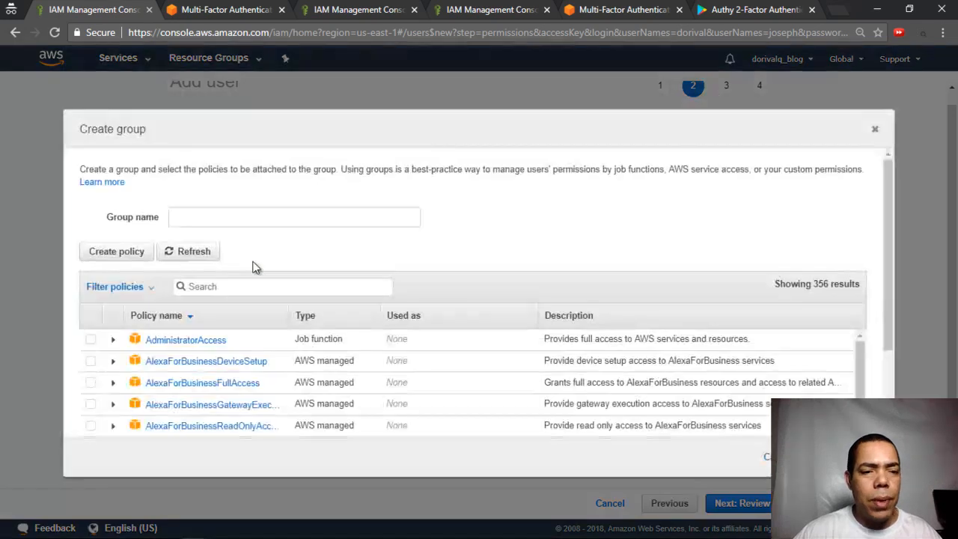
- Name the new group my-admin and attach the AdministratorAccess policy
left_click(247, 216)
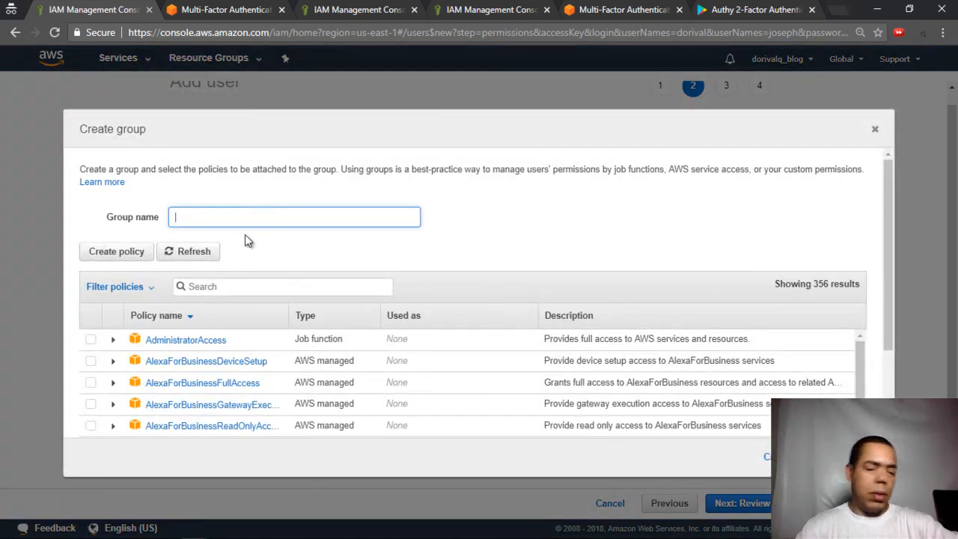
type("ad")
key("BackSpace")
key("BackSpace")
type("admin")
key("BackSpace")
key("BackSpace")
key("BackSpace")
key("BackSpace")
key("BackSpace")
type("my")
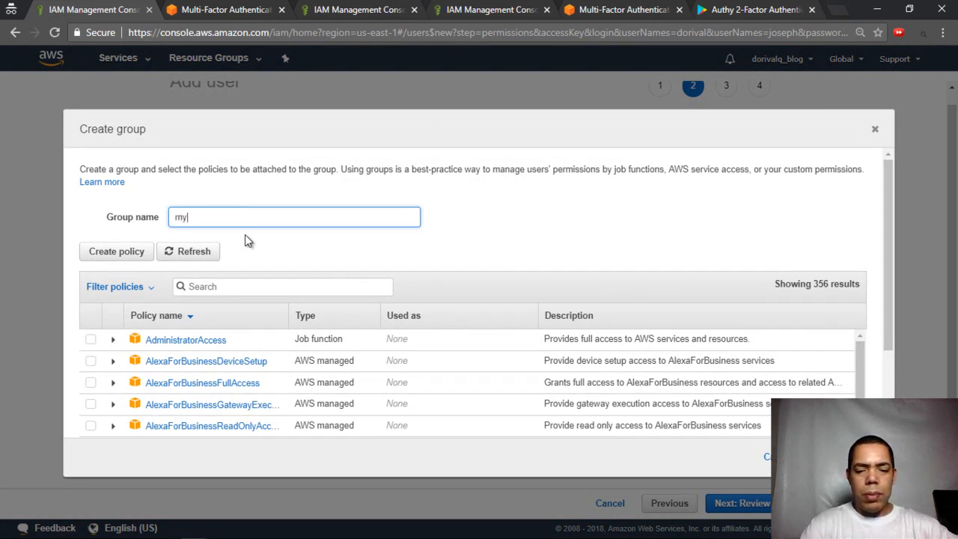
type("-admin")
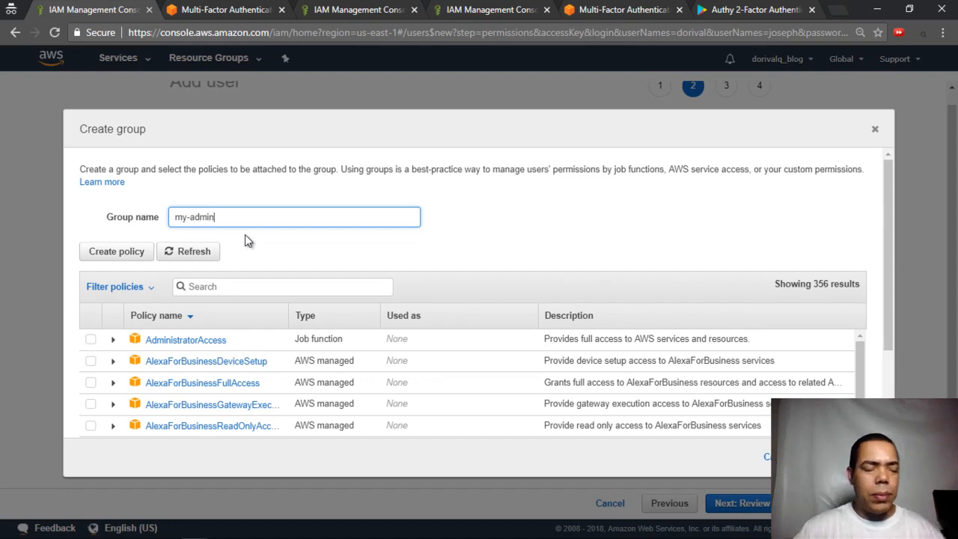
left_click(91, 341)
left_click(90, 341)
- Inspect the AdministratorAccess policy JSON, highlighting its Effect and Action lines
scroll(216, 404, "down", 2)
scroll(216, 404, "up", 2)
left_click(114, 343)
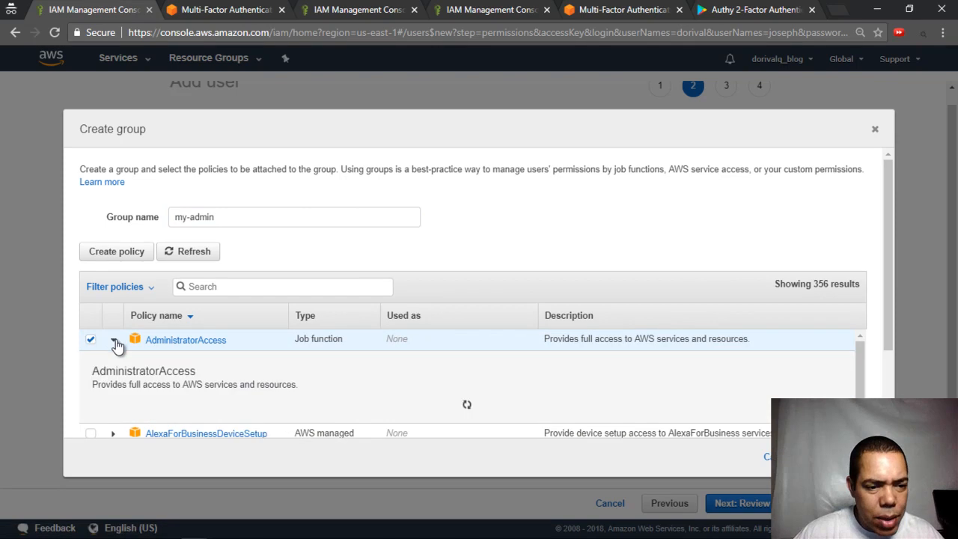
left_click(200, 408)
scroll(305, 385, "down", 1)
scroll(304, 385, "down", 1)
scroll(282, 380, "up", 1)
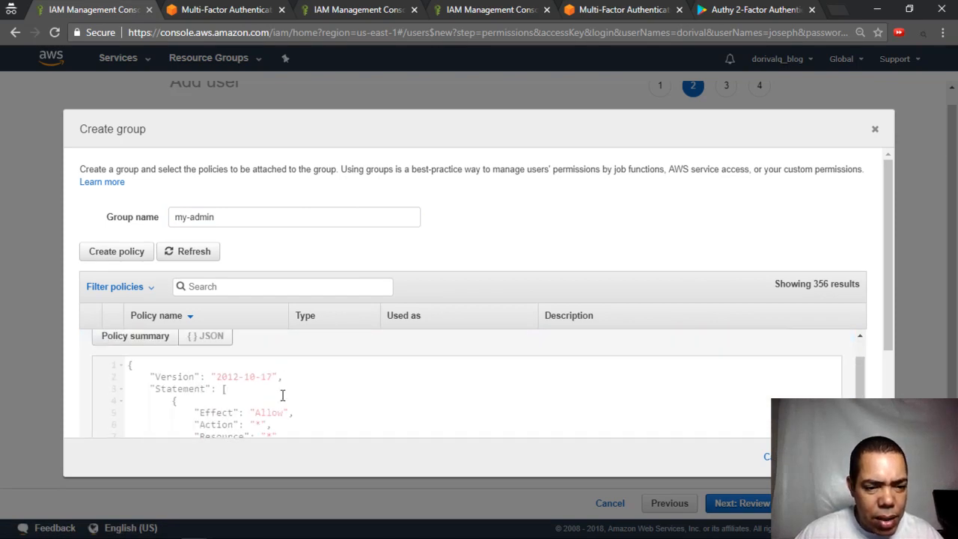
scroll(292, 390, "down", 1)
scroll(293, 390, "up", 1)
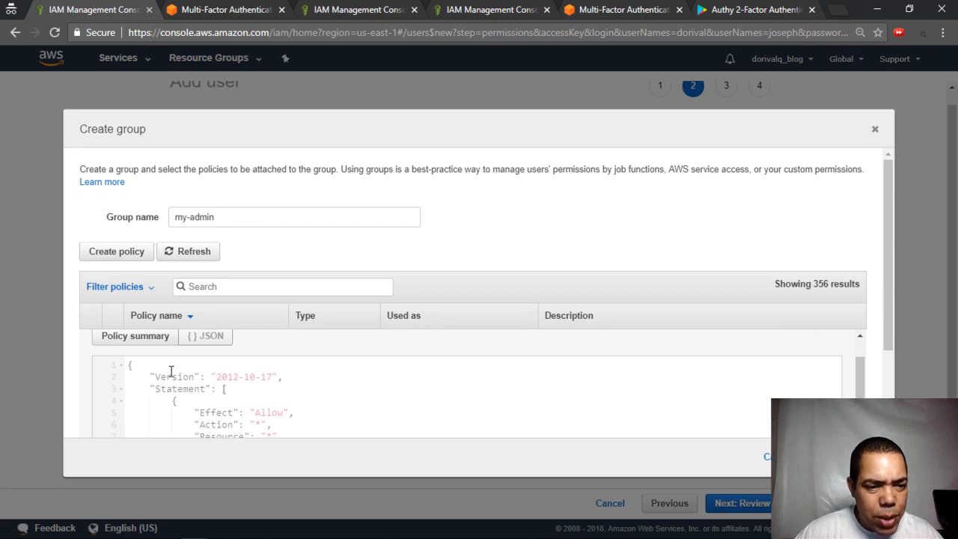
left_click_drag(155, 382, 231, 406)
scroll(342, 382, "down", 1)
left_click(258, 357)
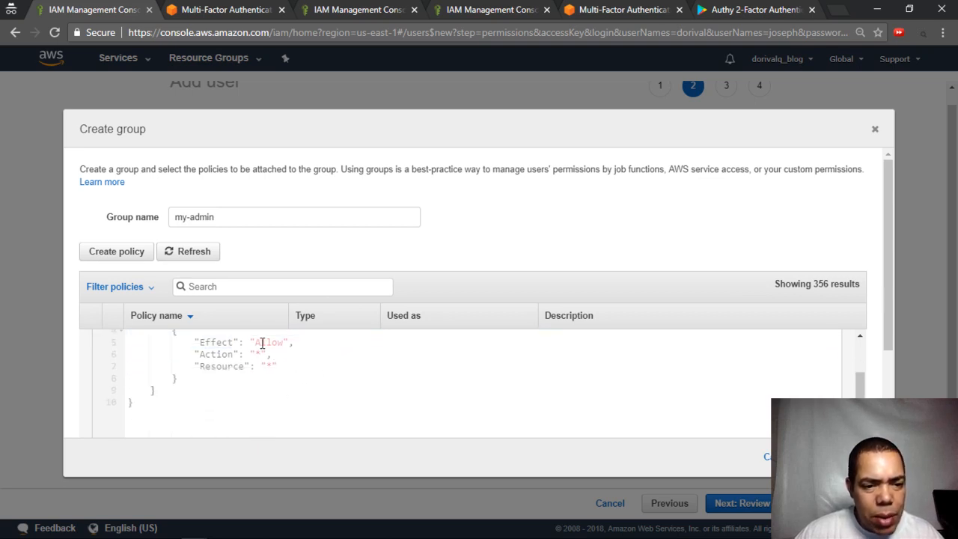
triple_click(262, 343)
left_click(257, 354)
left_click_drag(235, 354, 273, 357)
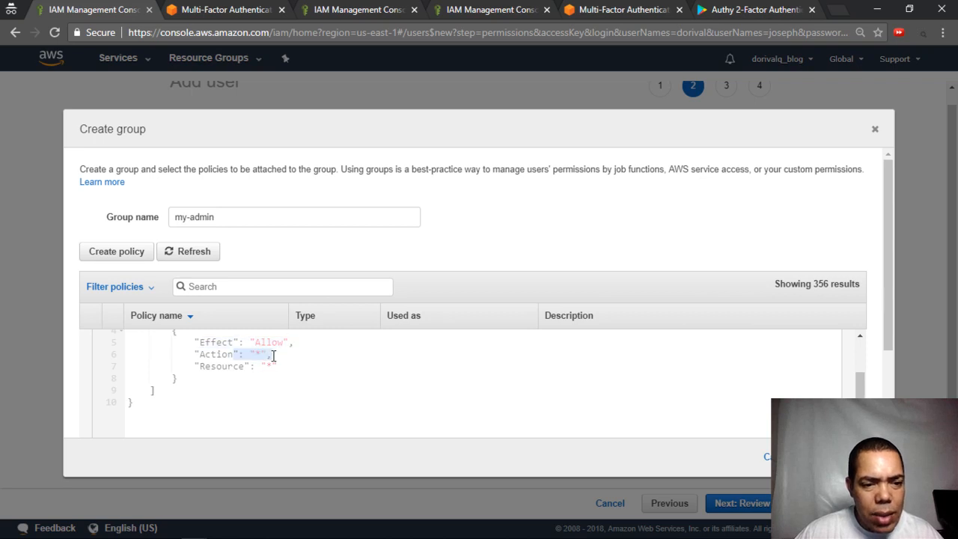
left_click(275, 365)
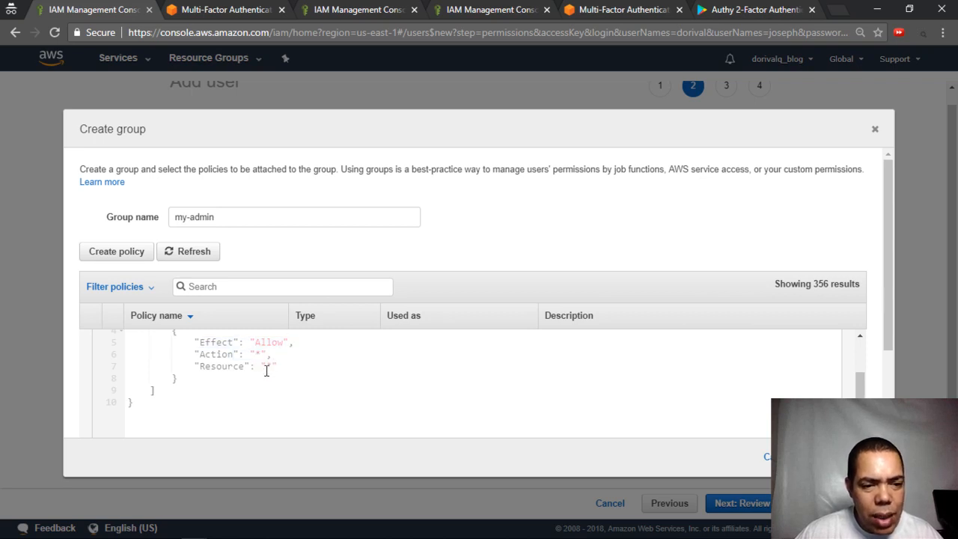
- Finish the my-admin group assignment and proceed to the Add user Review step
scroll(225, 333, "down", 5)
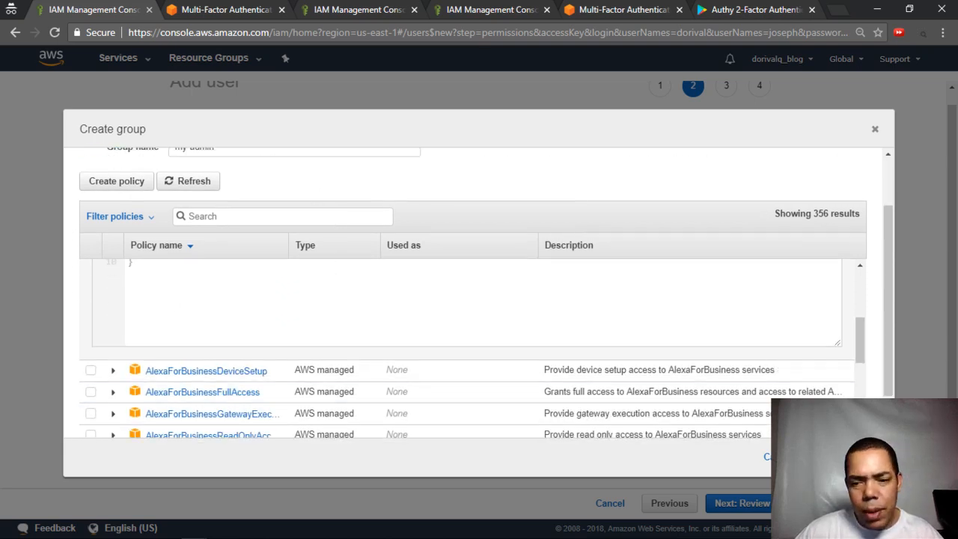
scroll(479, 90, "down", 2)
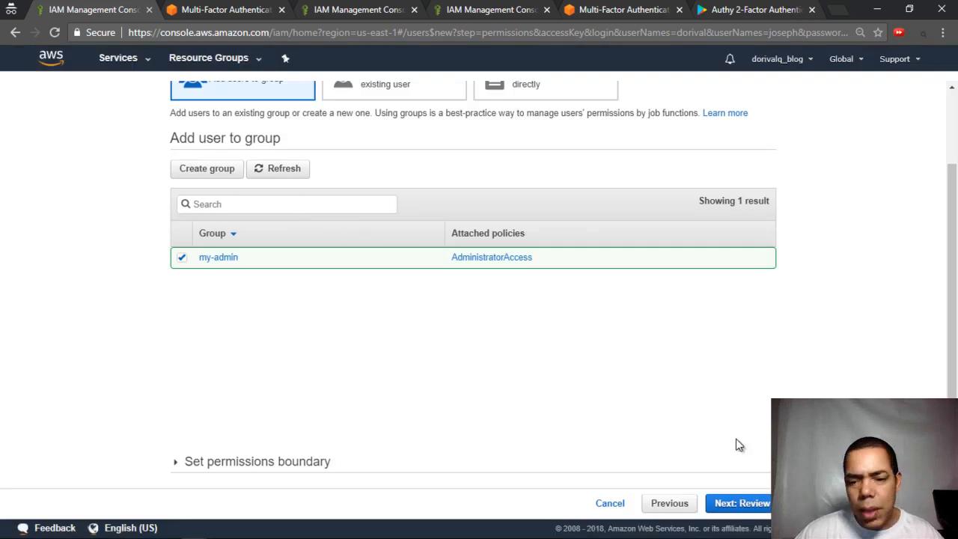
scroll(501, 402, "down", 1)
scroll(499, 392, "up", 3)
scroll(499, 394, "down", 1)
scroll(305, 201, "up", 1)
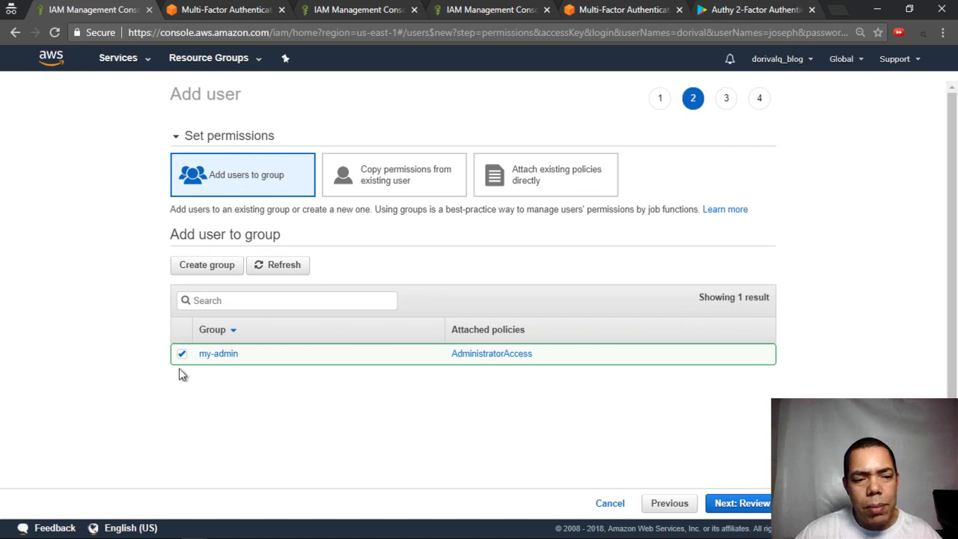
left_click(743, 506)
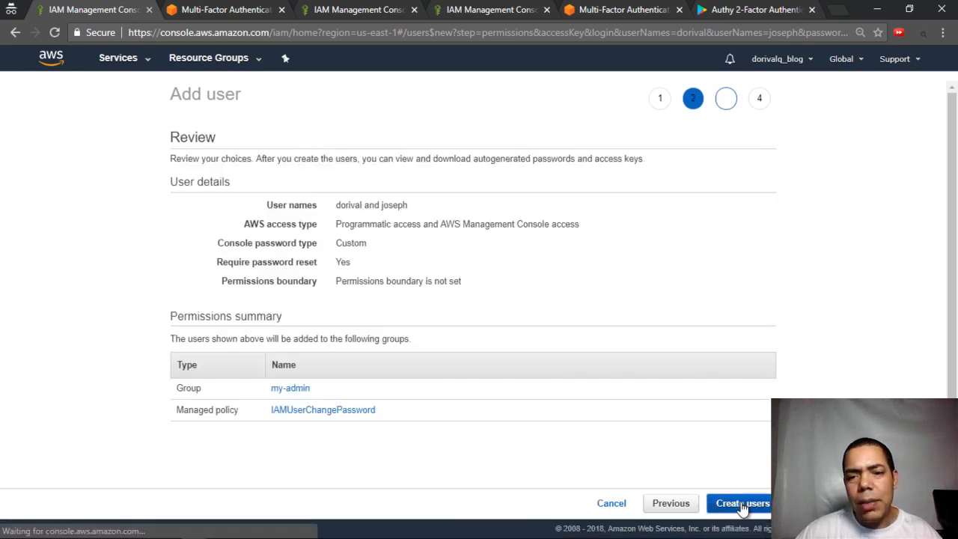
- Create the two reviewed IAM users, dorival and joseph
scroll(671, 231, "down", 1)
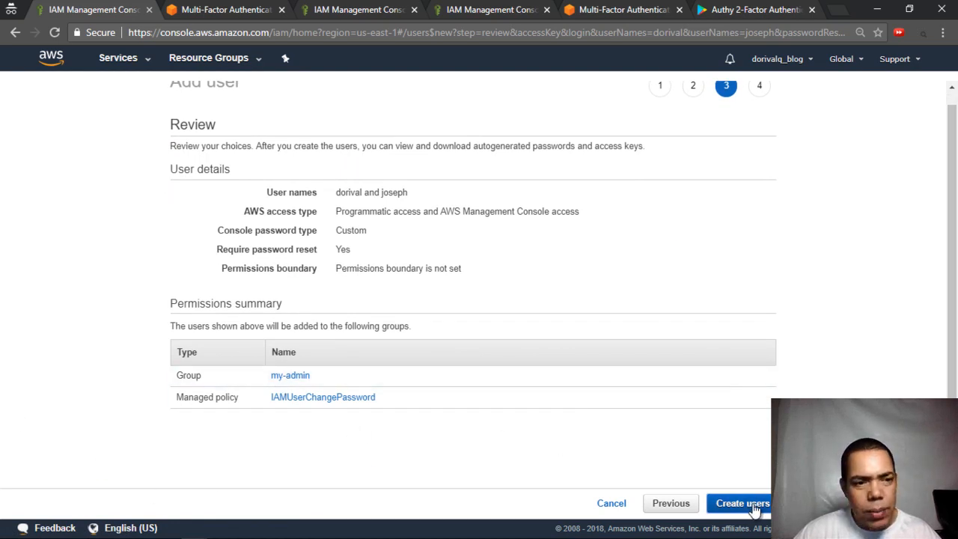
scroll(260, 160, "up", 1)
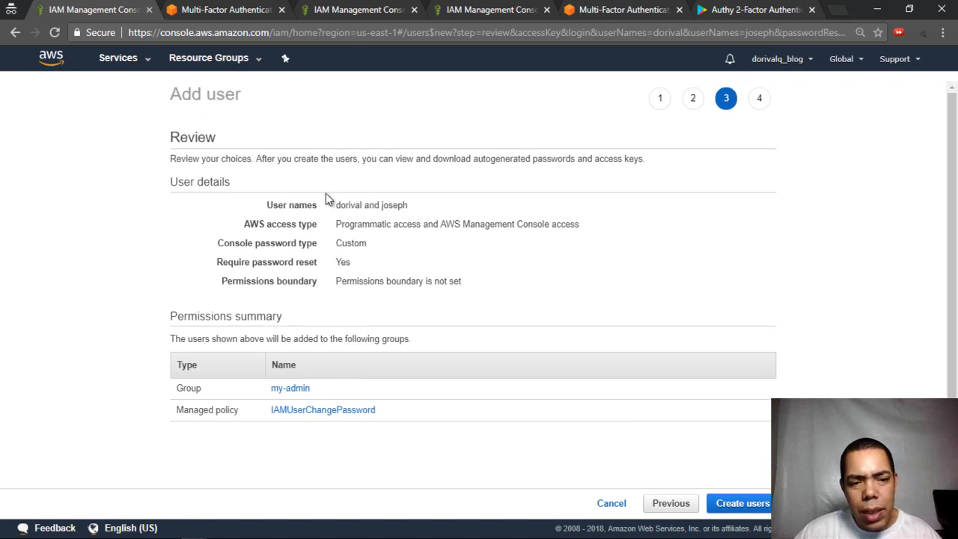
scroll(419, 337, "down", 1)
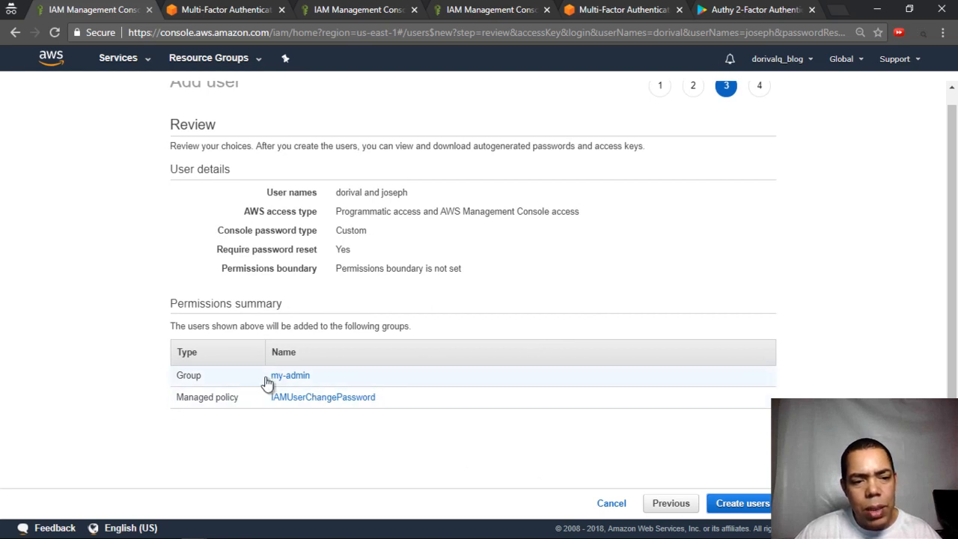
left_click(753, 506)
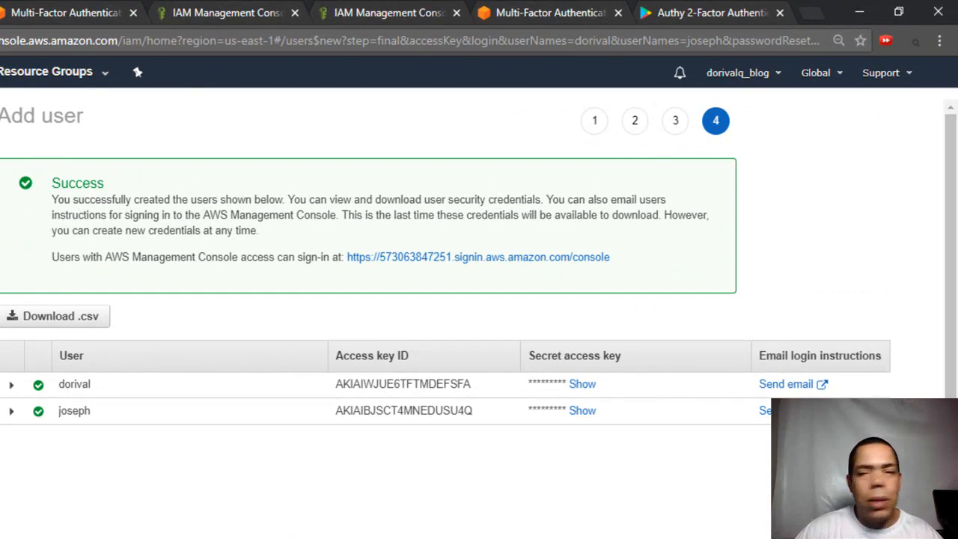
- Reveal dorival's secret access key on the success page
left_click_drag(951, 219, 948, 186)
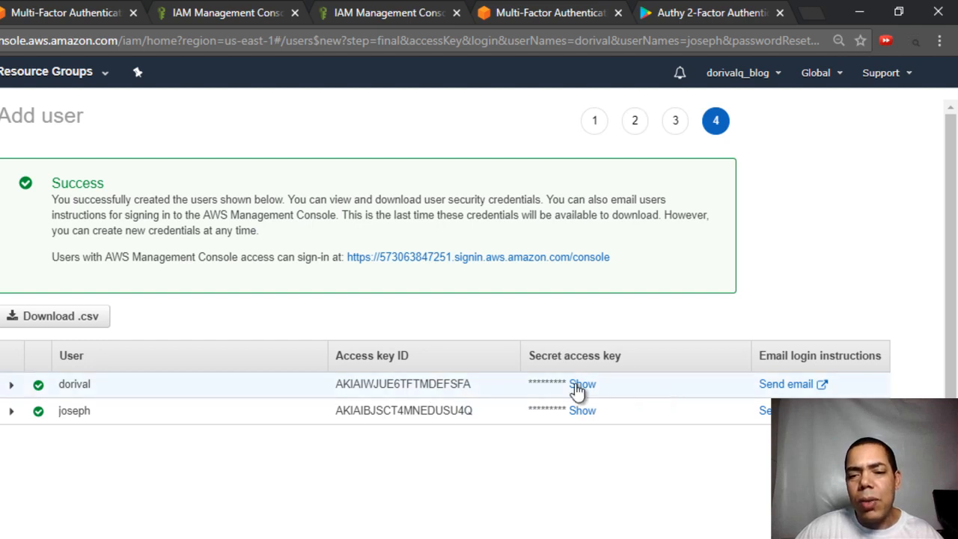
left_click(587, 382)
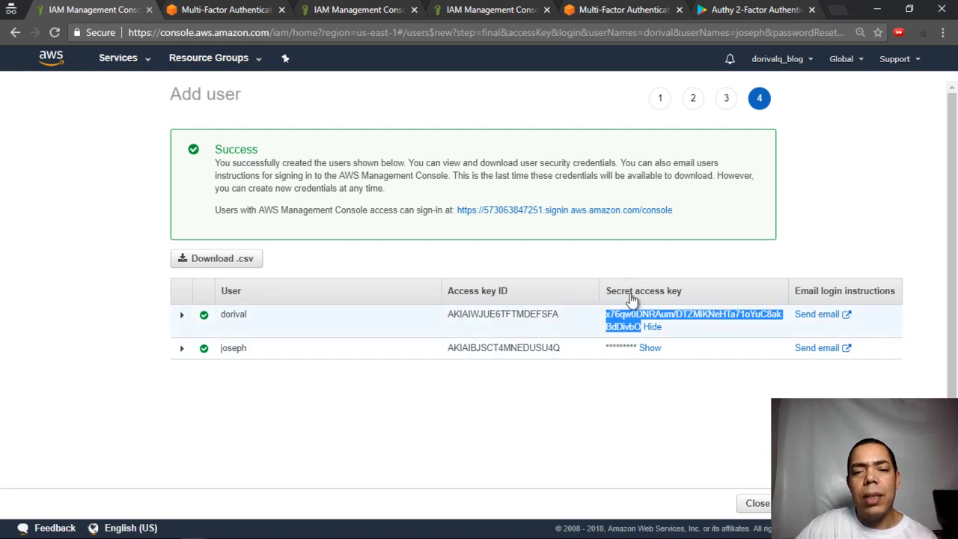
left_click(651, 327)
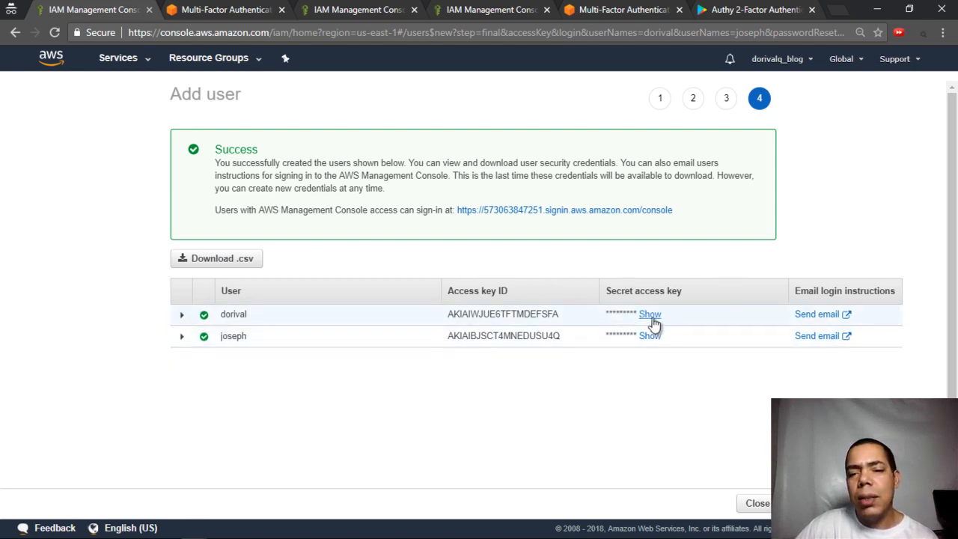
left_click(653, 321)
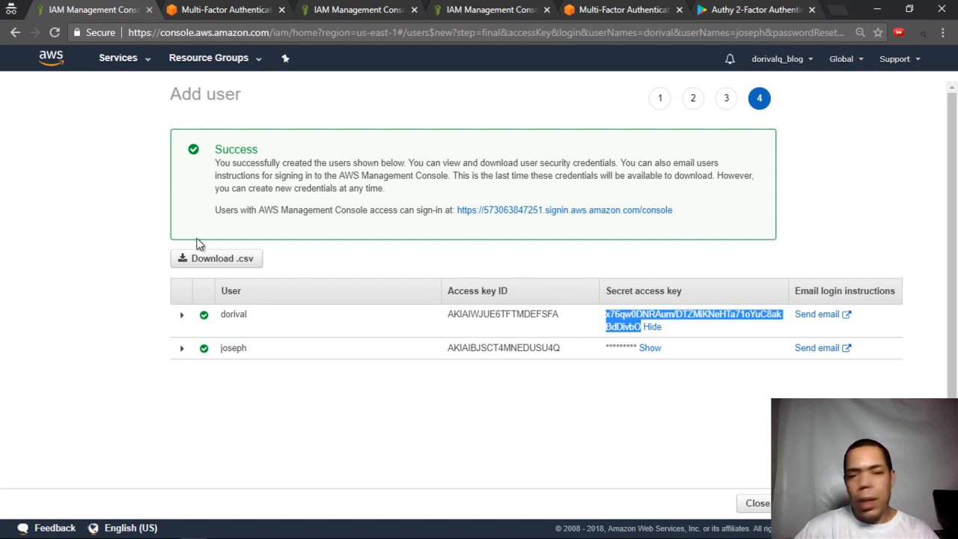
- Expand dorival's list of created items and close the add-user wizard
scroll(794, 389, "down", 1)
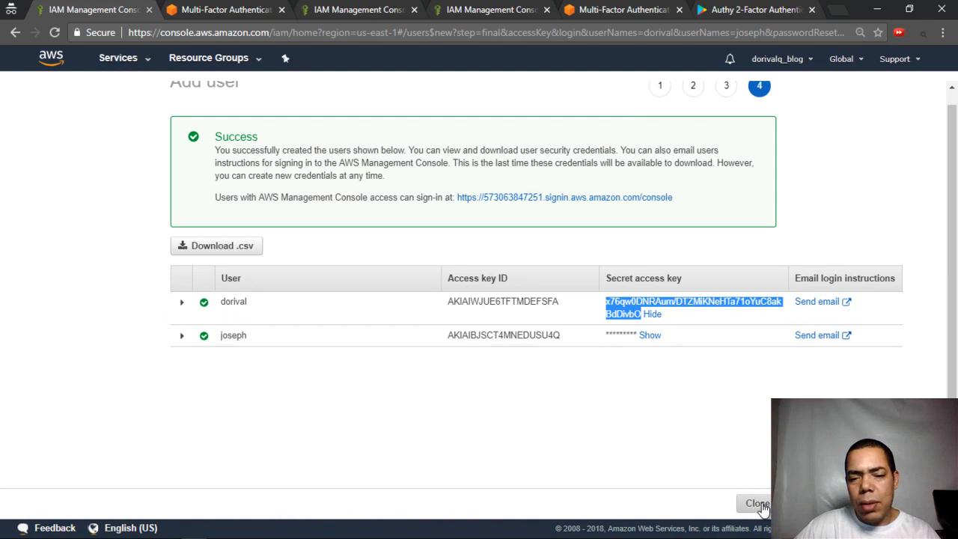
left_click(182, 302)
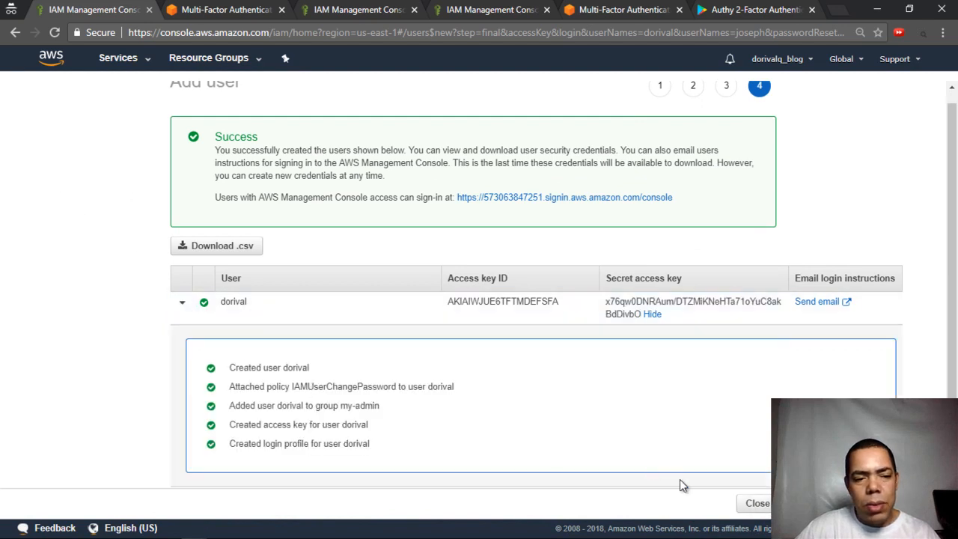
scroll(659, 375, "down", 1)
left_click(757, 503)
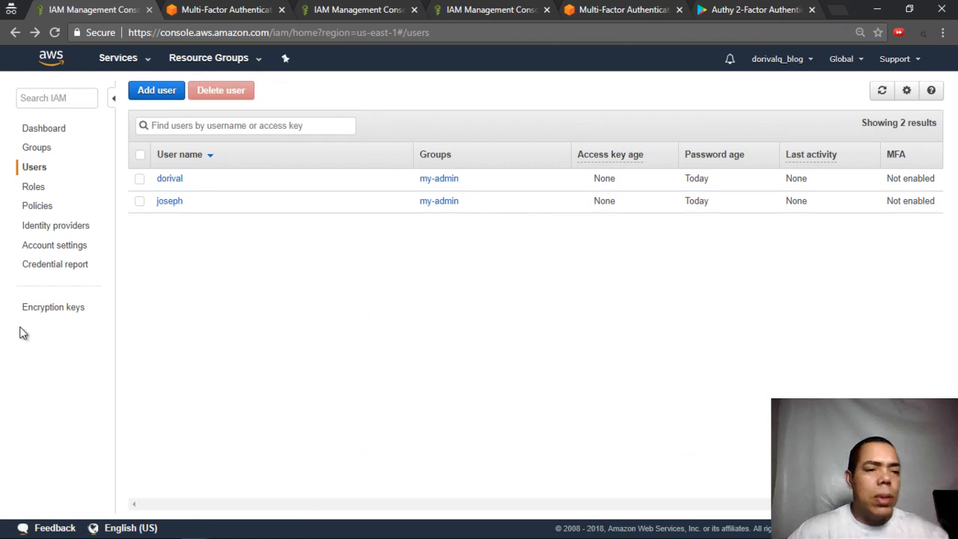
- Return to the IAM dashboard using the left sidebar's Dashboard link
left_click(45, 130)
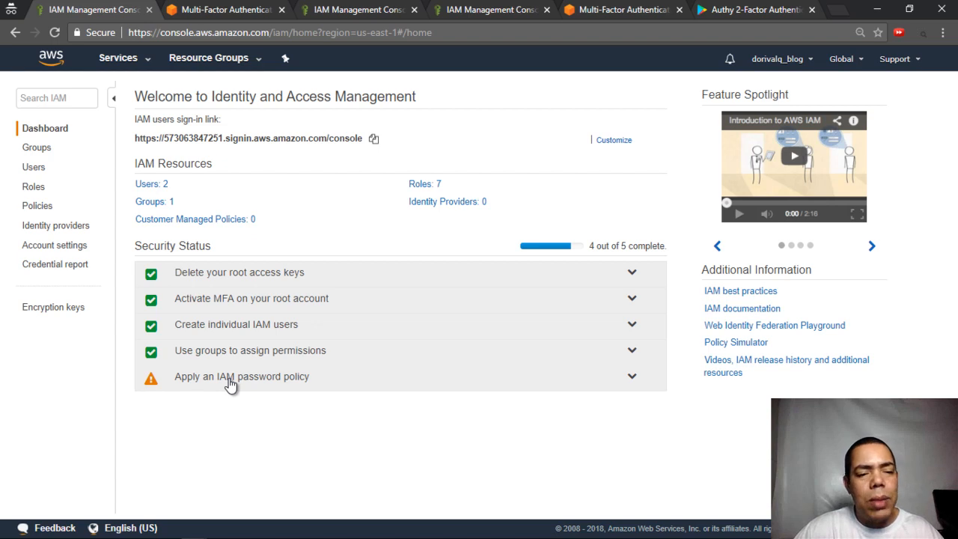
- Expand the 'Apply an IAM password policy' recommendation and go to Manage Password Policy
left_click_drag(229, 380, 230, 395)
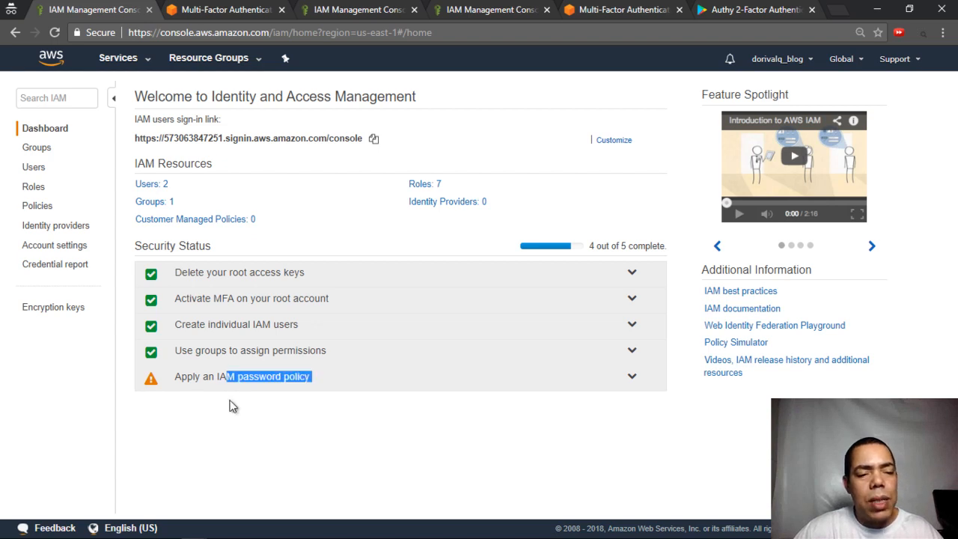
left_click(257, 435)
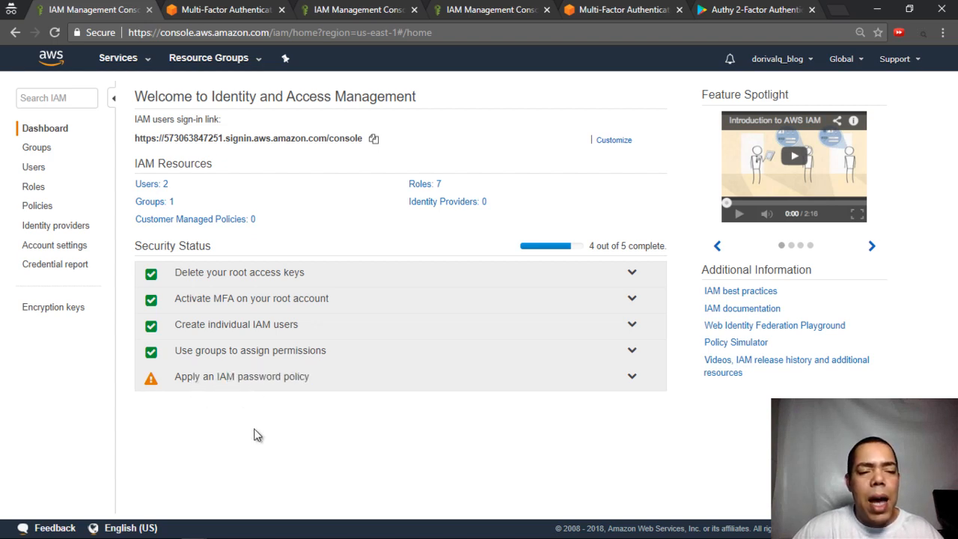
left_click(262, 382)
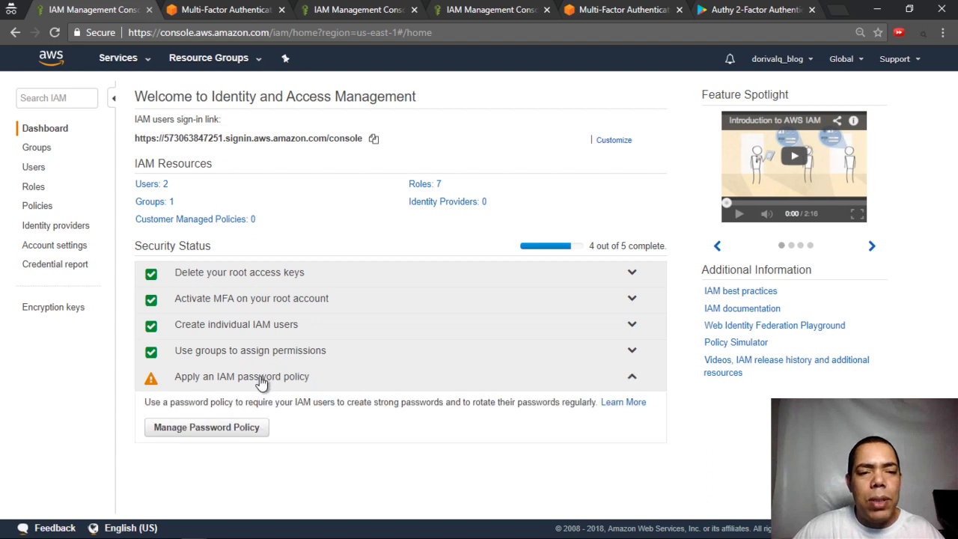
left_click(206, 427)
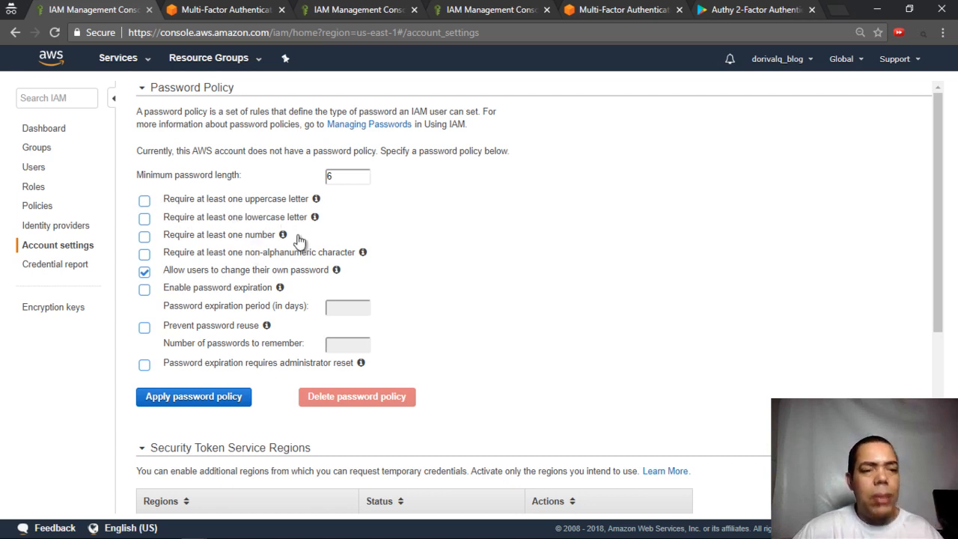
- Enable password expiration at 180 days, keeping the minimum password length at 6
left_click(145, 293)
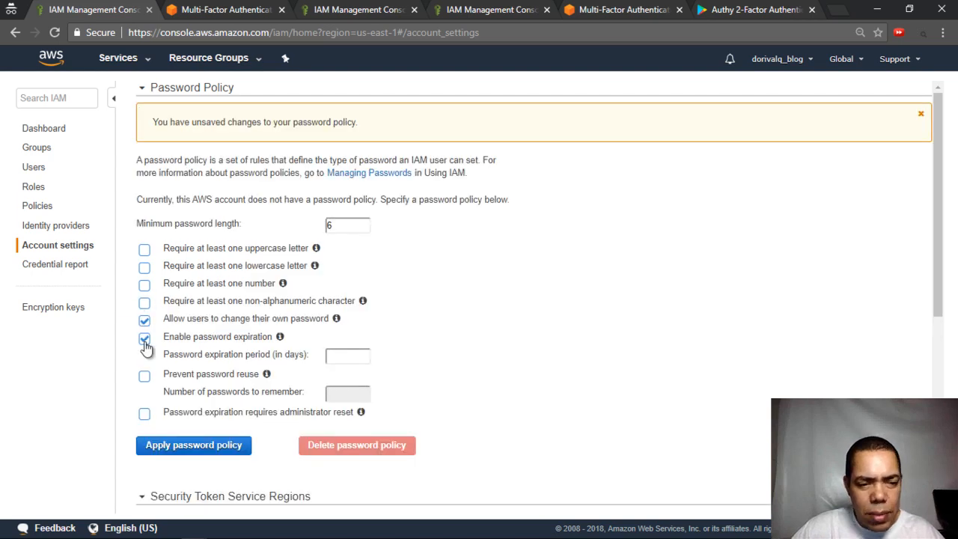
left_click(331, 356)
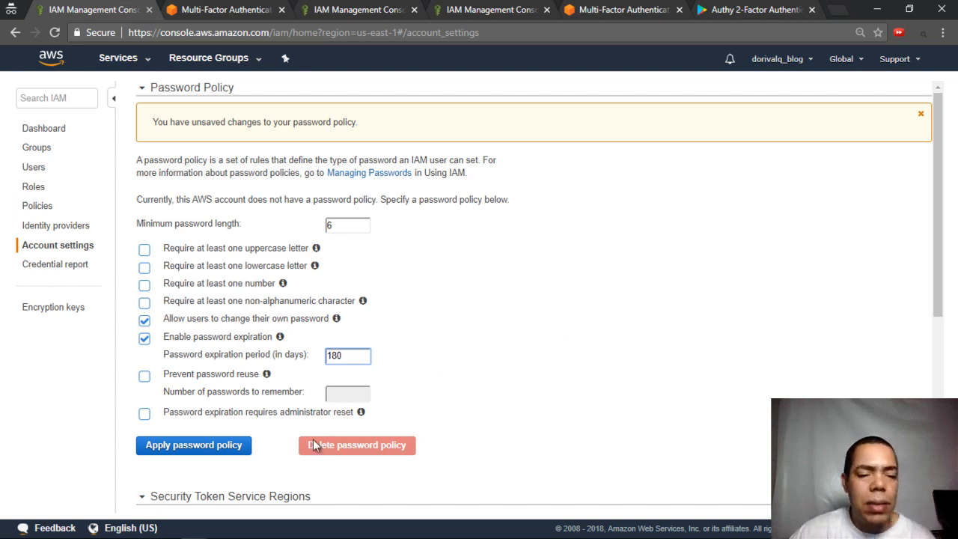
left_click(343, 447)
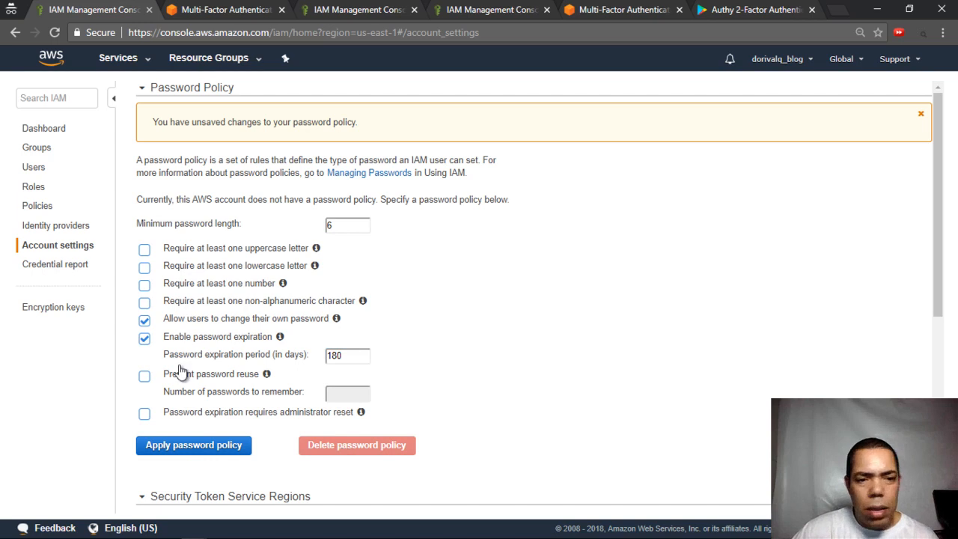
left_click(359, 226)
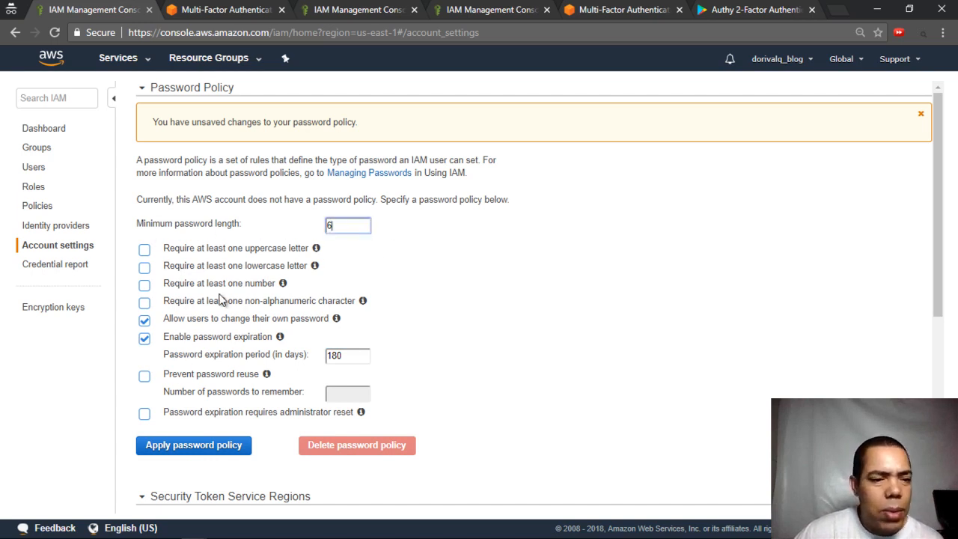
left_click(145, 262)
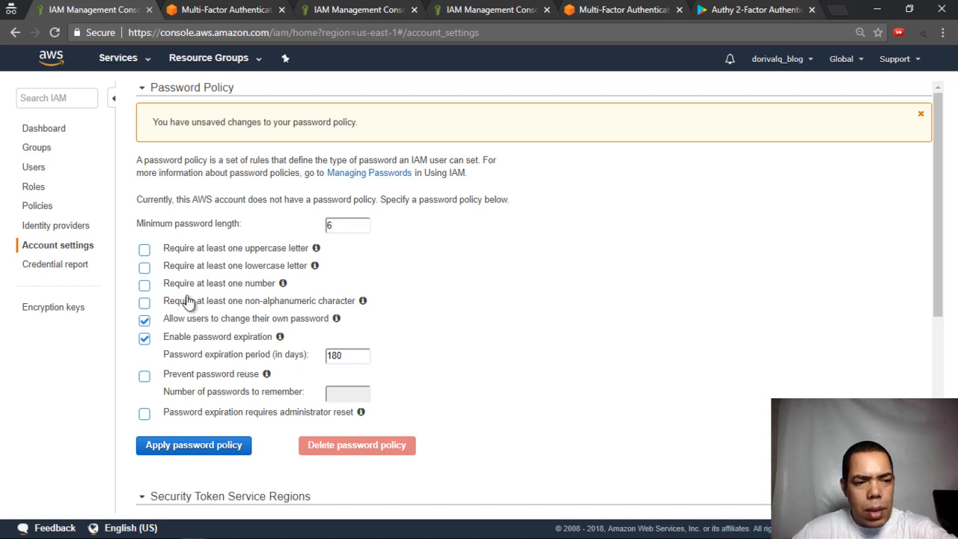
- Leave the lowercase and number requirements off, apply the policy, and return to the dashboard
left_click(145, 286)
left_click(146, 269)
left_click(145, 270)
left_click(146, 287)
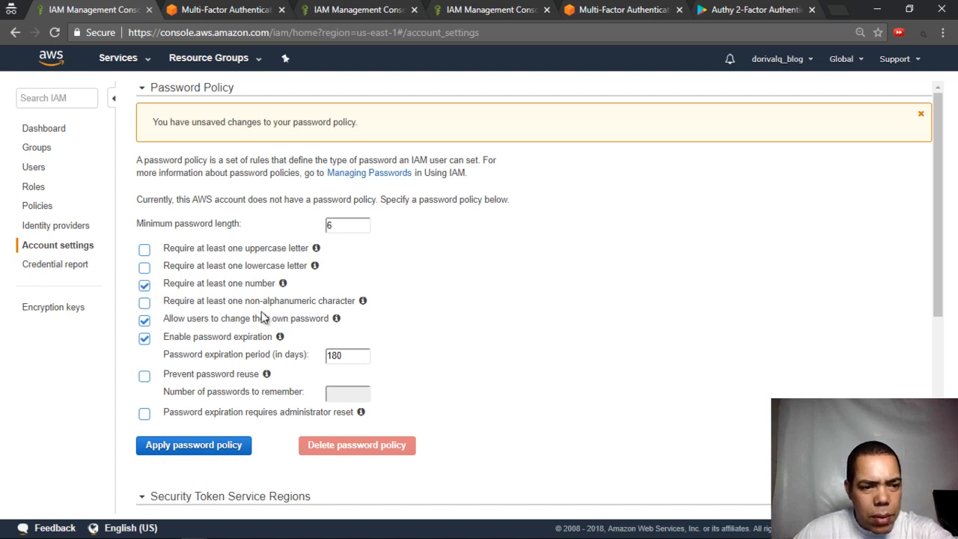
left_click(144, 289)
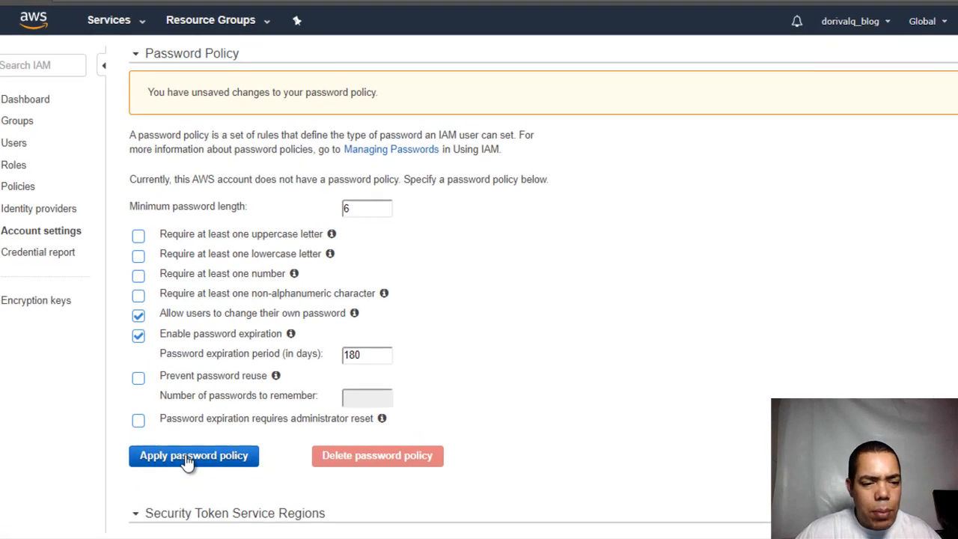
left_click(187, 462)
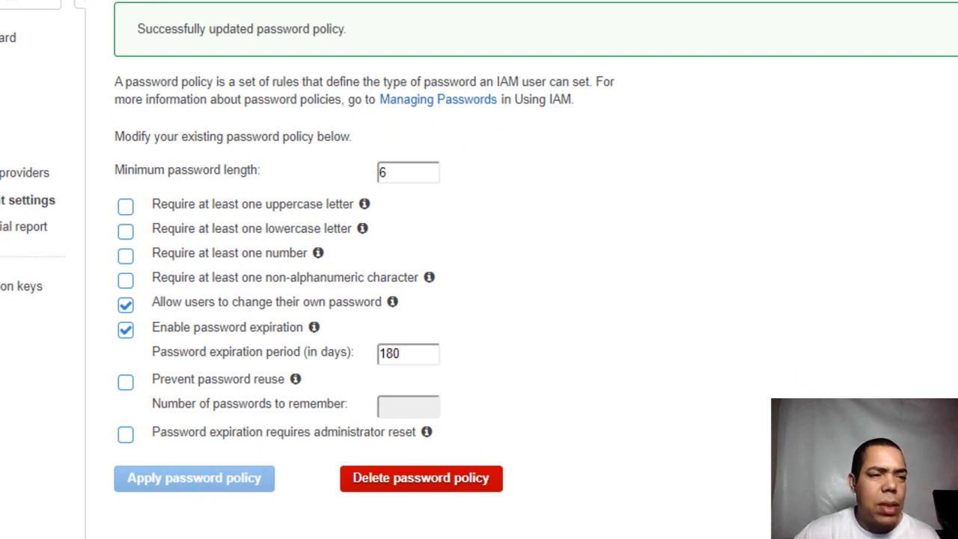
left_click(7, 37)
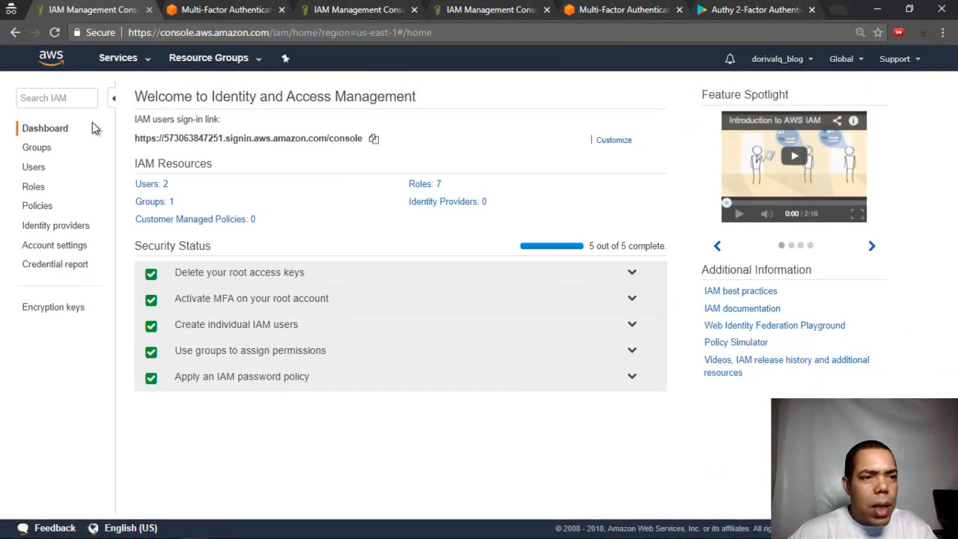
- Select the IAM users sign-in link and choose Customize to create an account alias
left_click(804, 63)
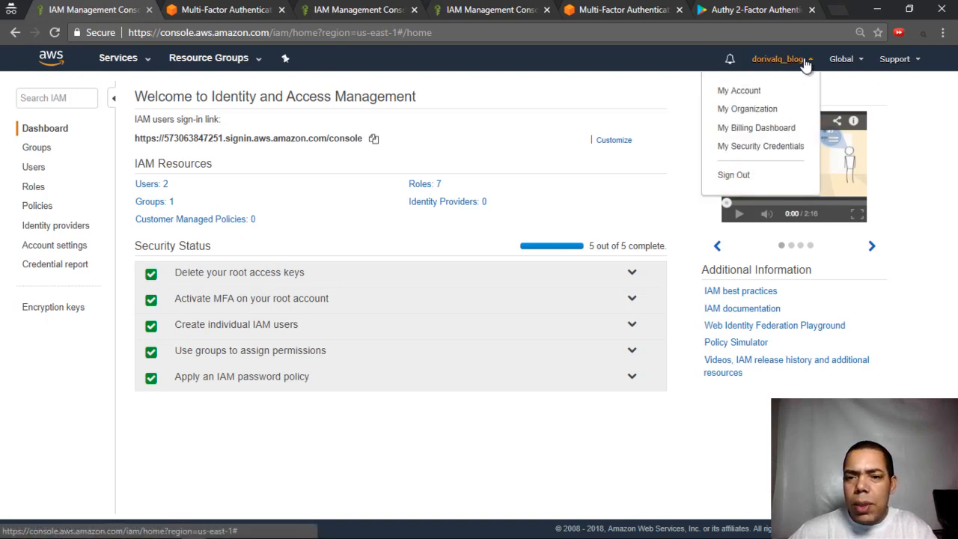
left_click(735, 175)
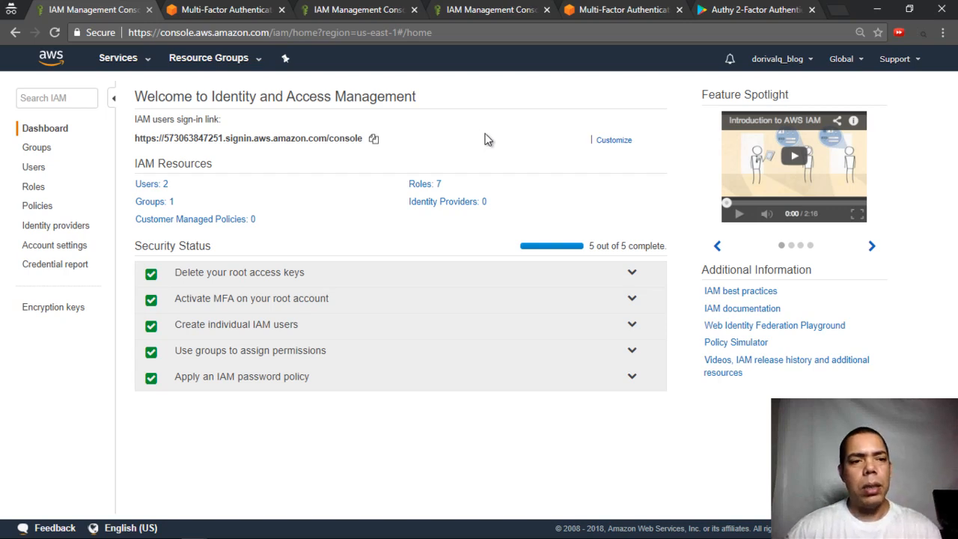
triple_click(171, 140)
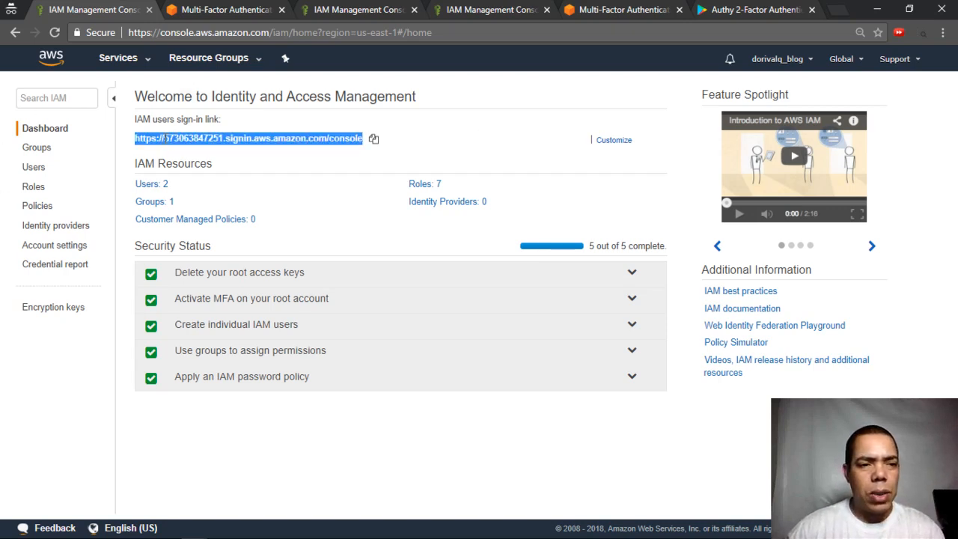
left_click(223, 139)
triple_click(223, 139)
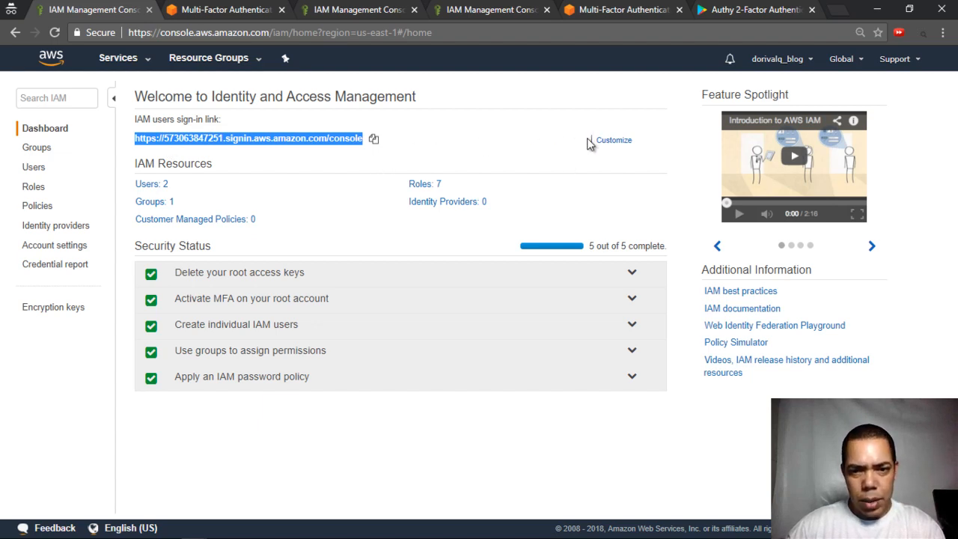
mouse_move(612, 143)
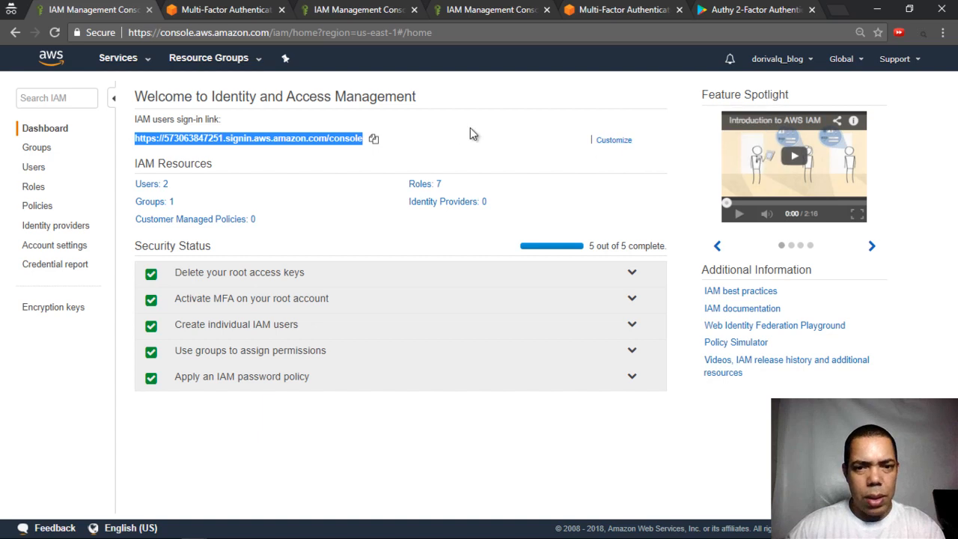
left_click(614, 143)
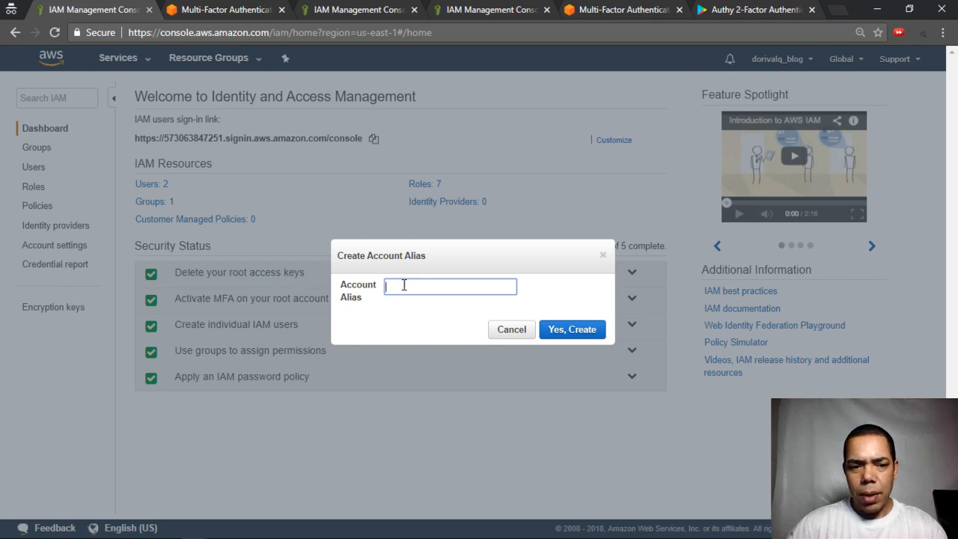
- Submit dorivalq as the alias, then extend it to dorivalq_blog after the 'already exists' error
type("dorival")
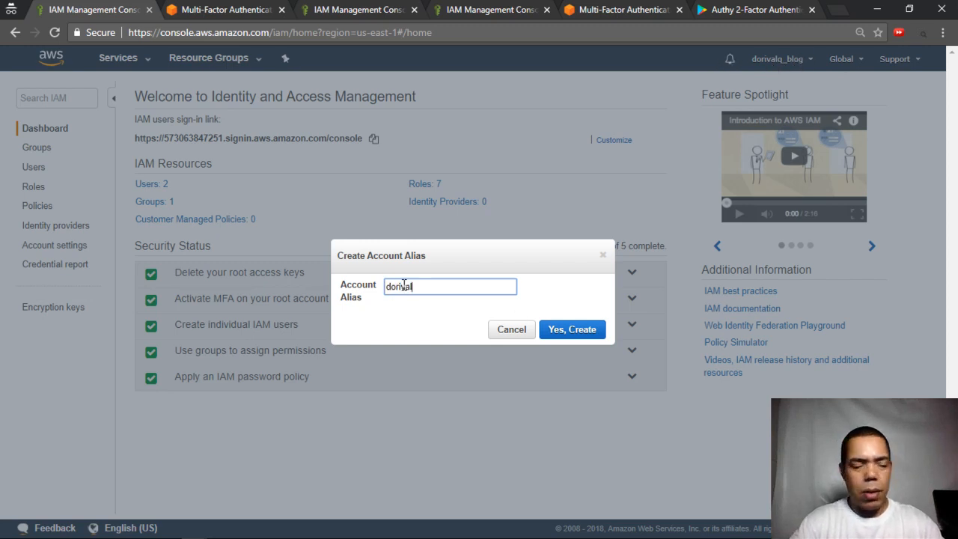
type("q_blog")
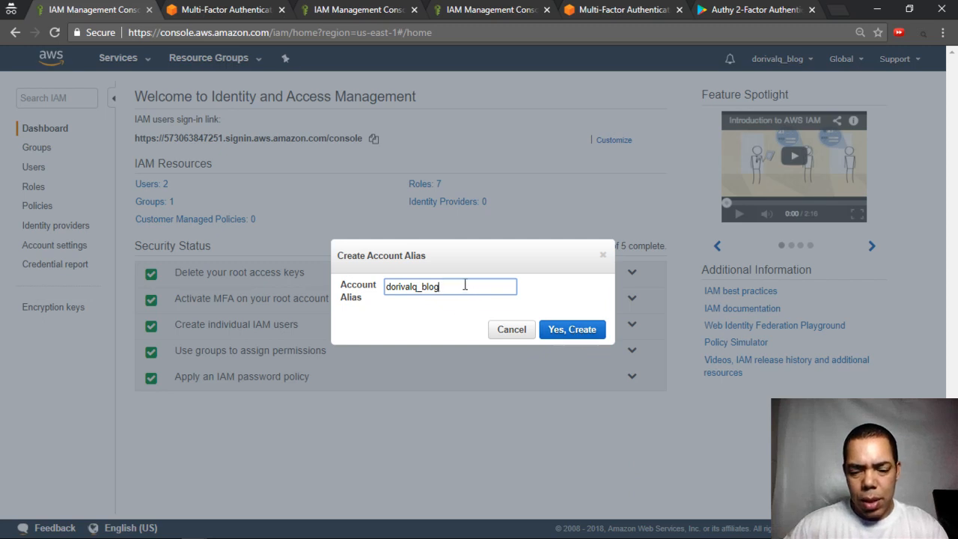
key("BackSpace")
key("BackSpace")
key("BackSpace")
key("BackSpace")
key("BackSpace")
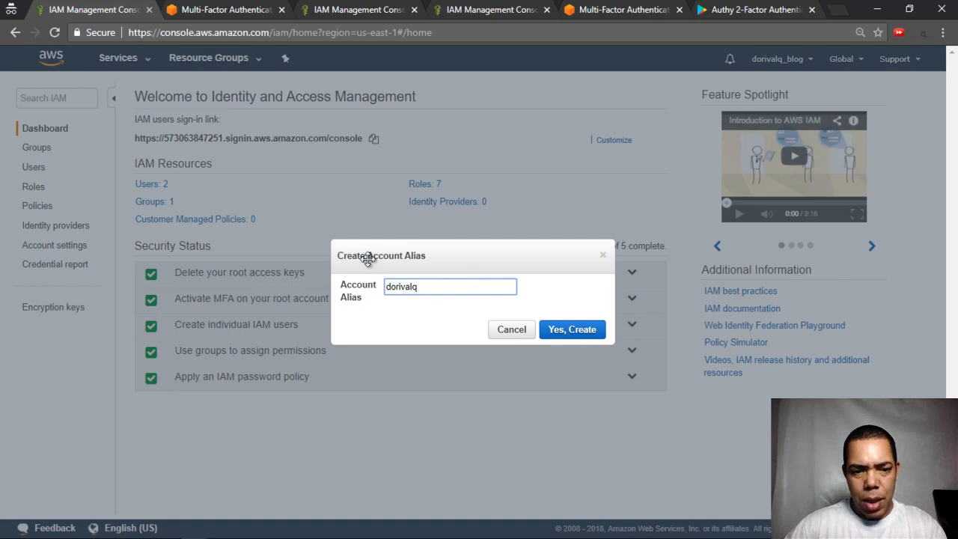
left_click(577, 332)
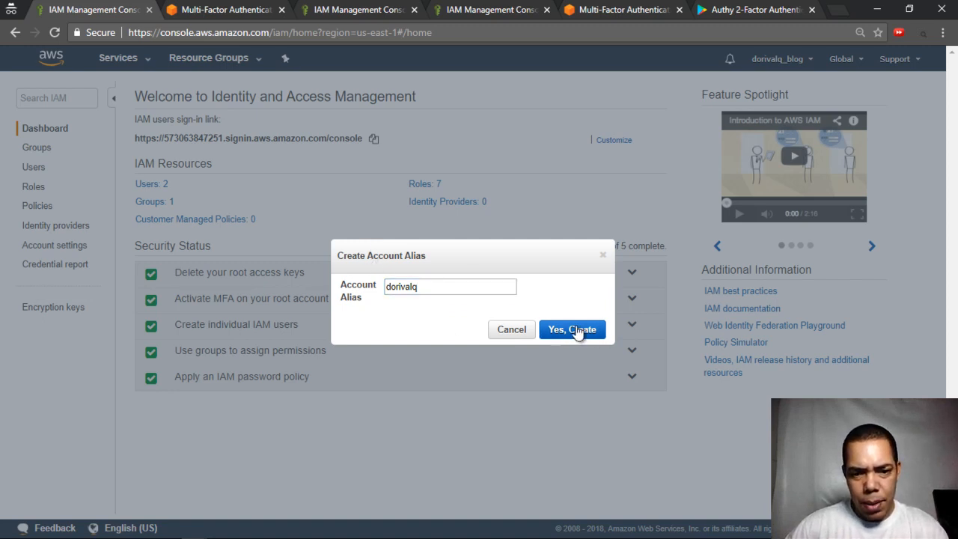
left_click(439, 285)
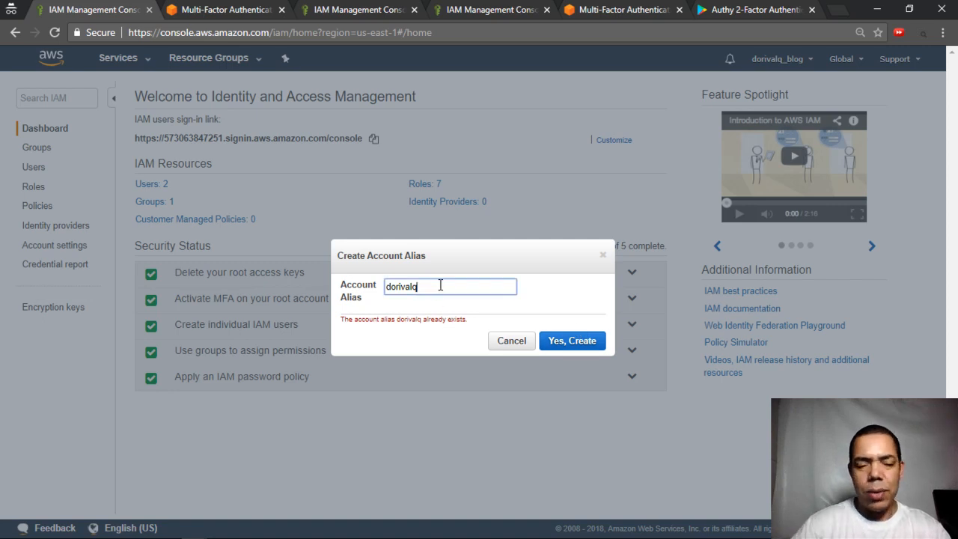
type("_")
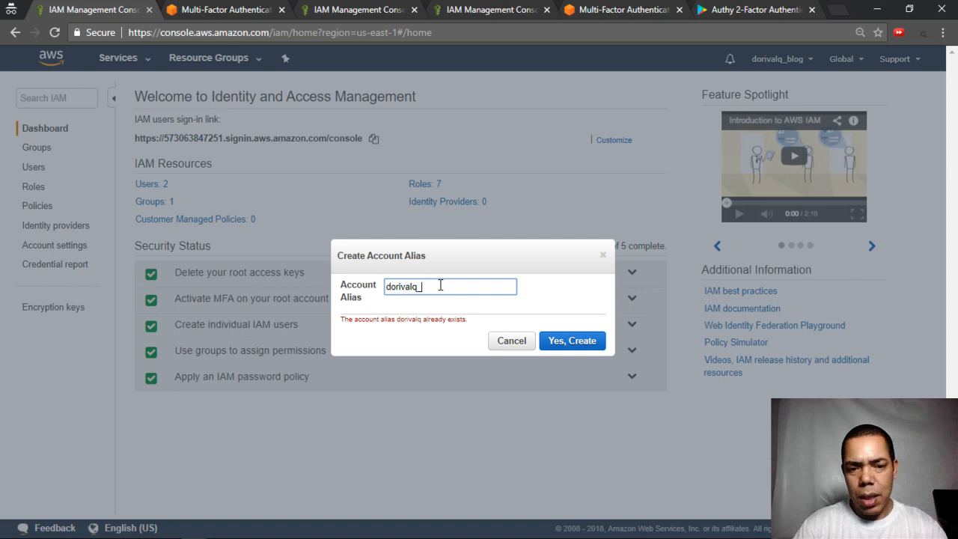
type("blog")
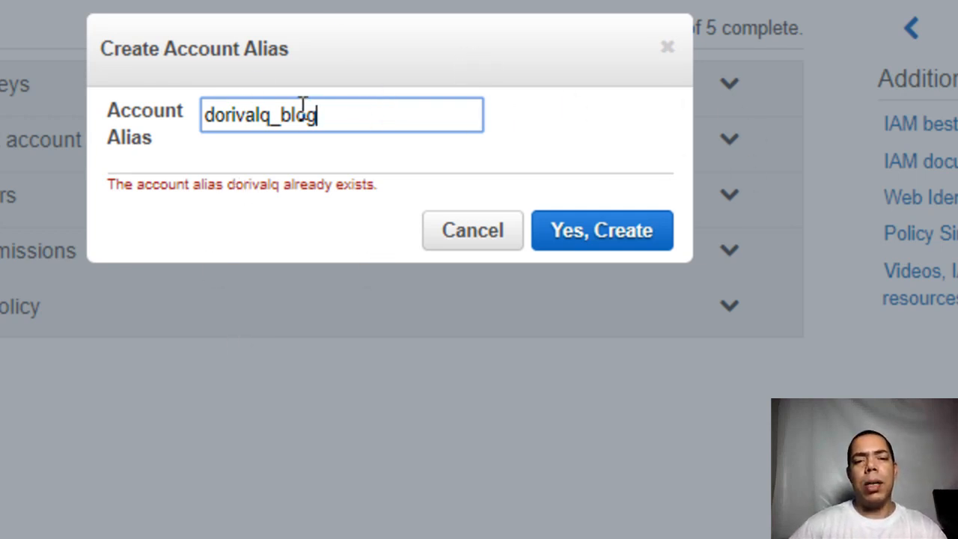
- Submit dorivalq_blog as the account alias, which is rejected as invalid
double_click(354, 117)
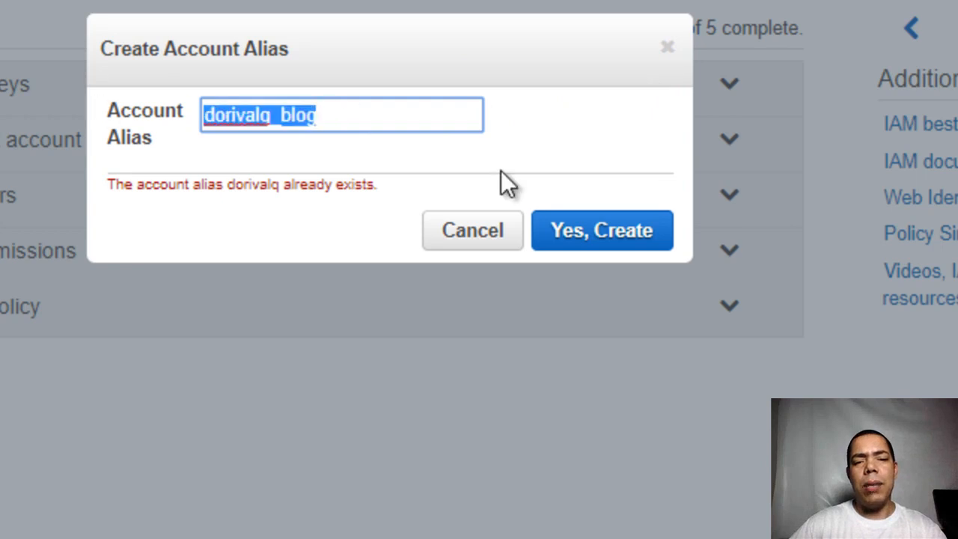
left_click(533, 70)
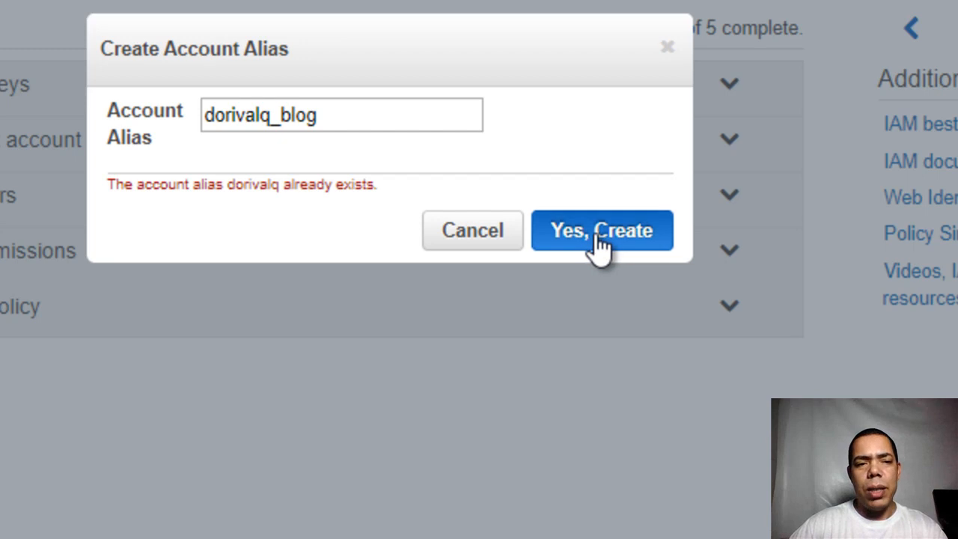
left_click(599, 234)
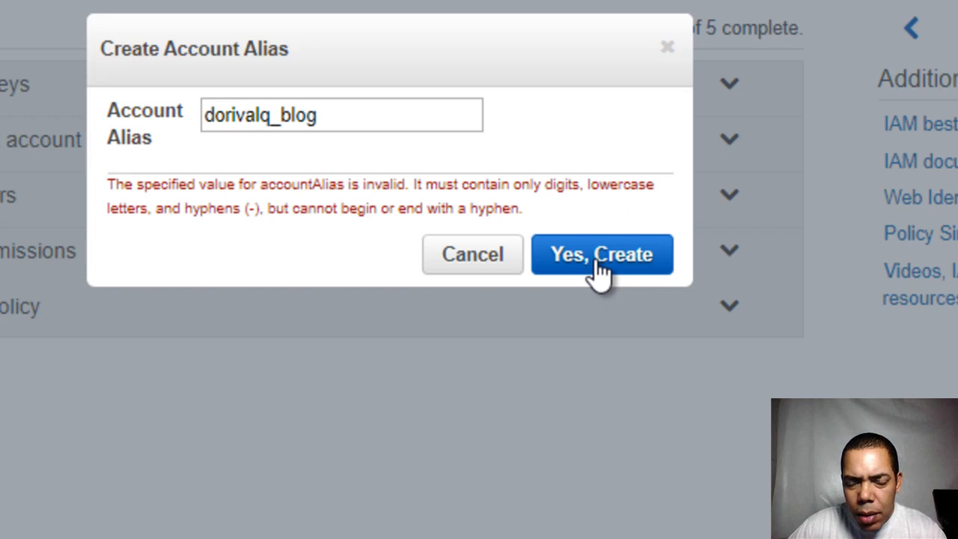
- Edit the alias down to 'dorival' and create it
left_click(290, 116)
key("Left")
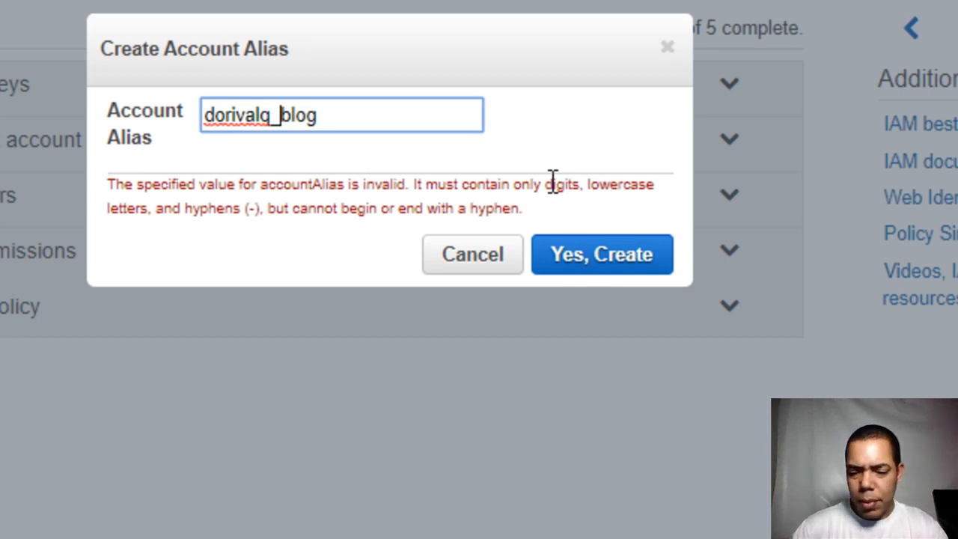
key("BackSpace")
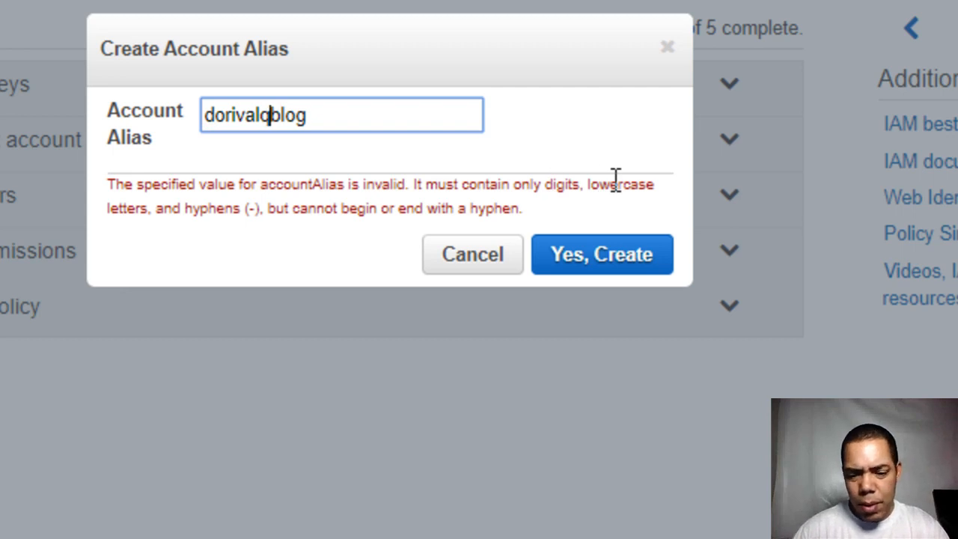
key("Right")
key("Right")
key("Right")
key("Right")
key("BackSpace")
key("BackSpace")
key("BackSpace")
key("BackSpace")
key("BackSpace")
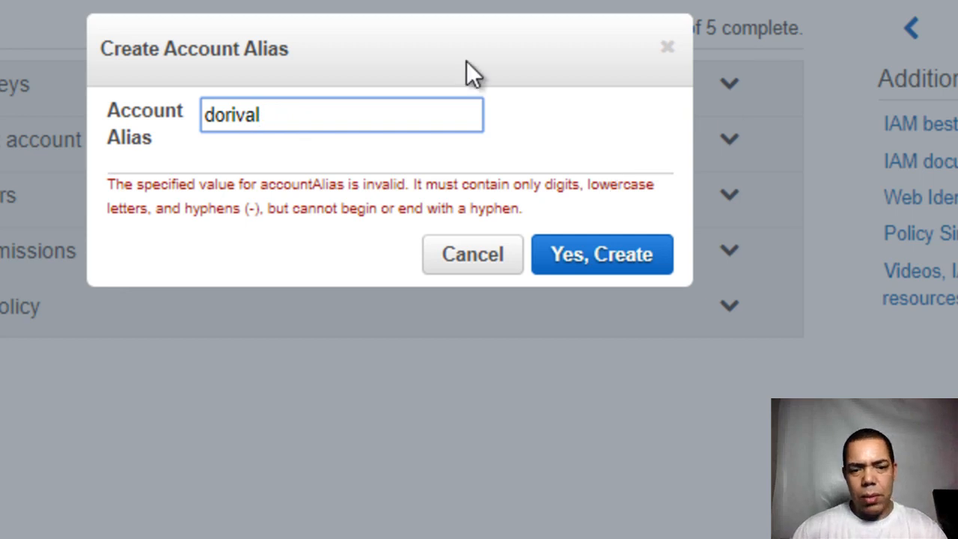
left_click(591, 258)
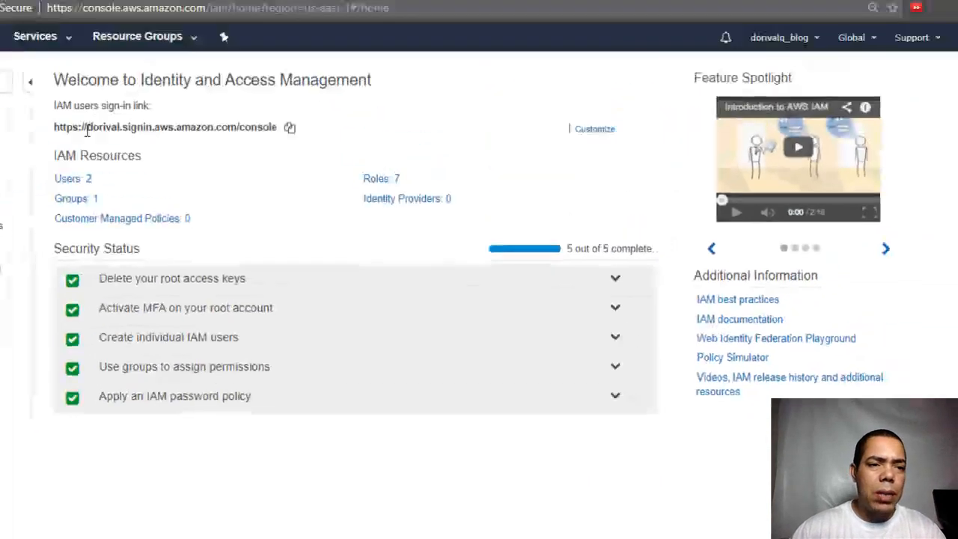
- Select the new dorival sign-in link, then sign out of the root account
triple_click(112, 147)
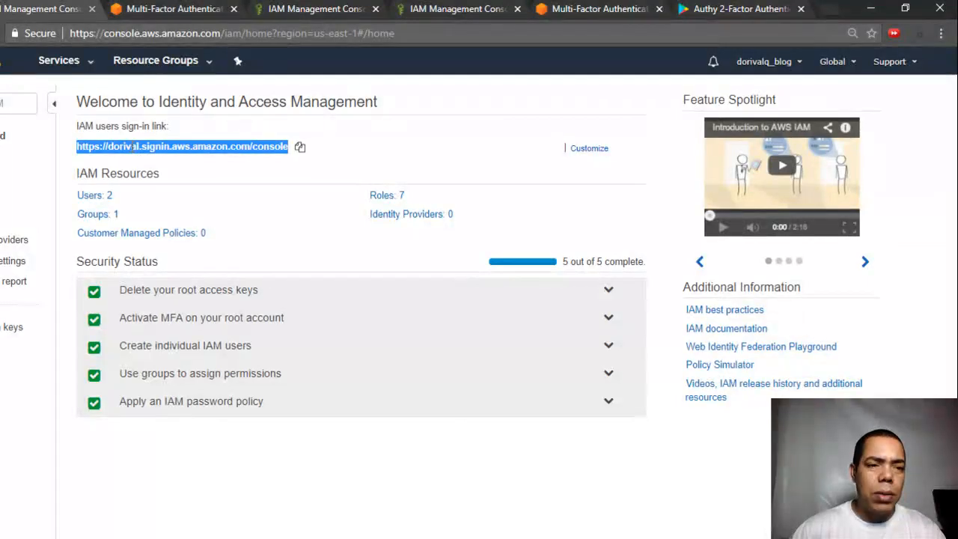
left_click(475, 147)
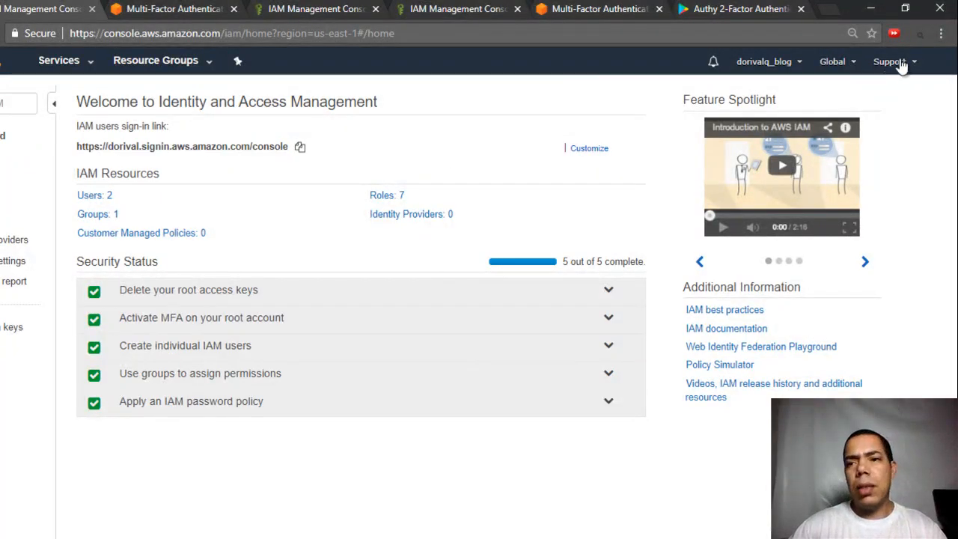
left_click(799, 67)
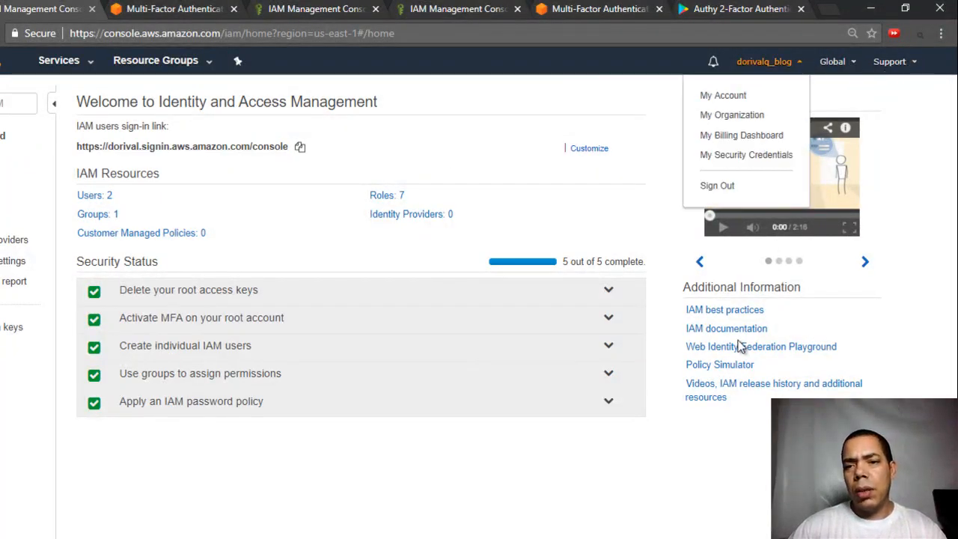
left_click(712, 186)
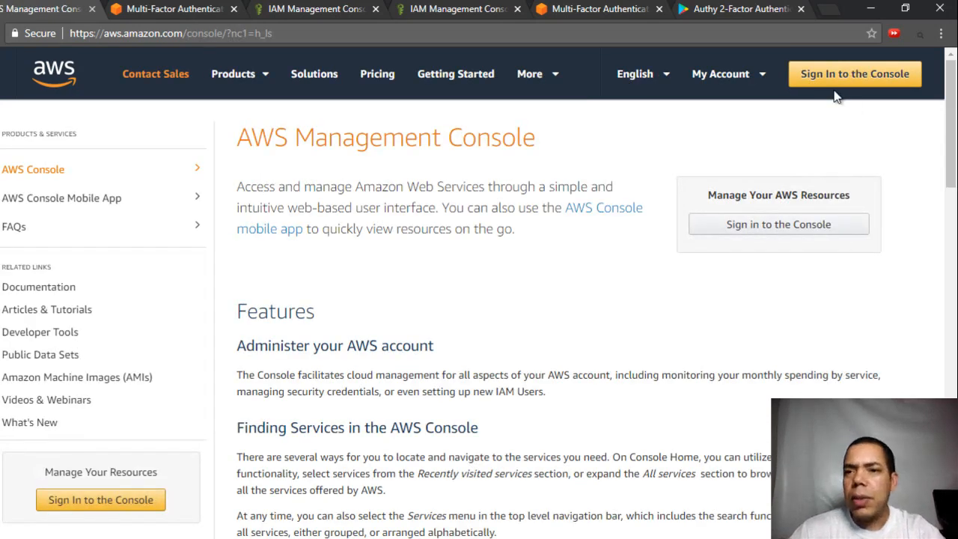
- On the console sign-in page, choose a different account and submit the alias dorival
left_click(848, 77)
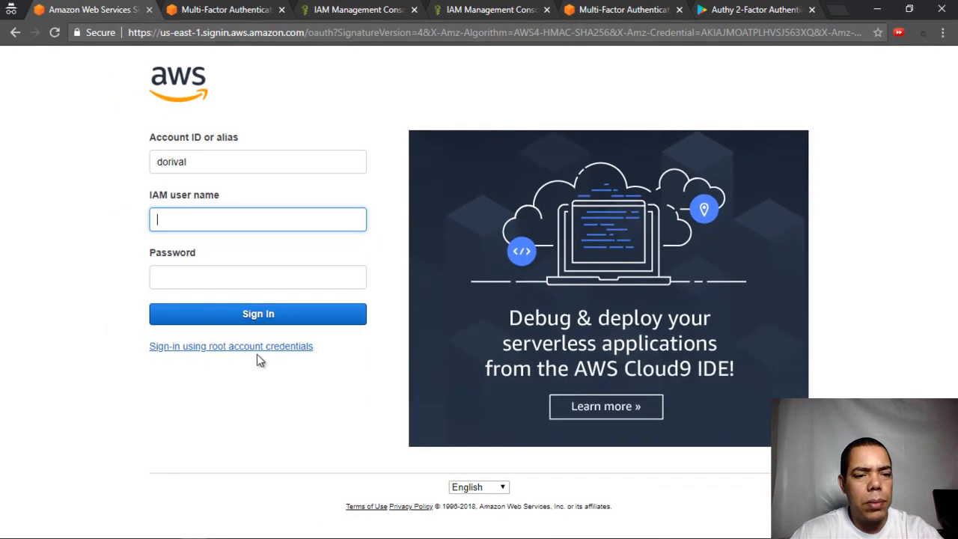
left_click(259, 349)
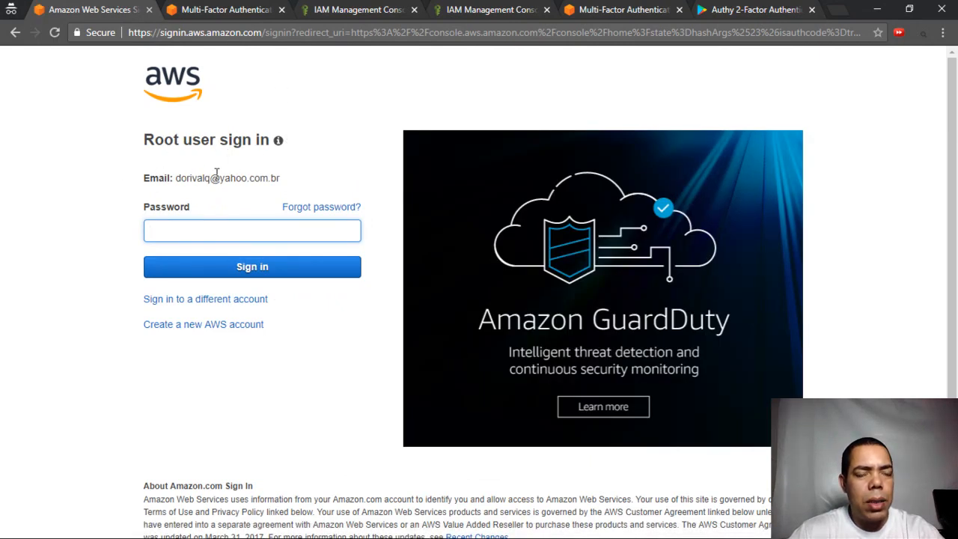
left_click_drag(177, 180, 284, 179)
left_click(210, 171)
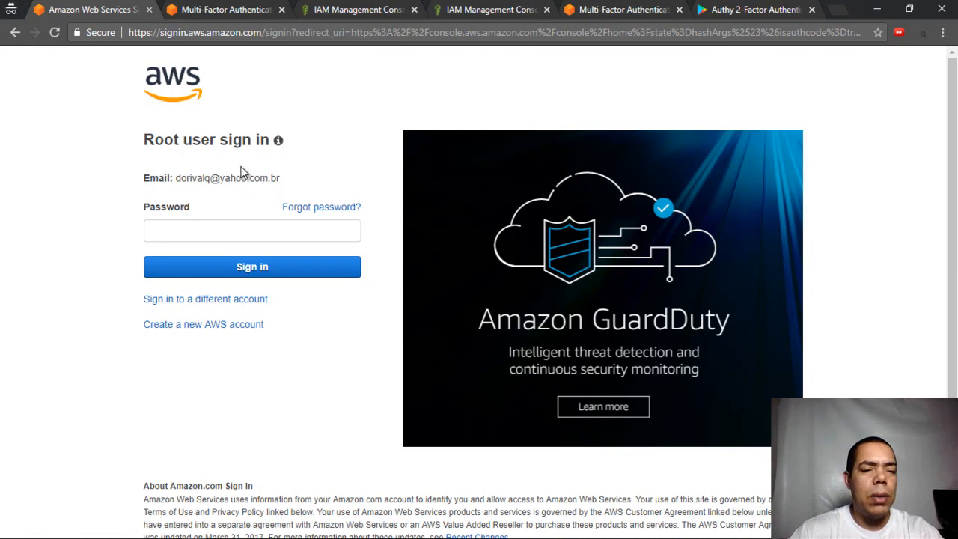
left_click(186, 300)
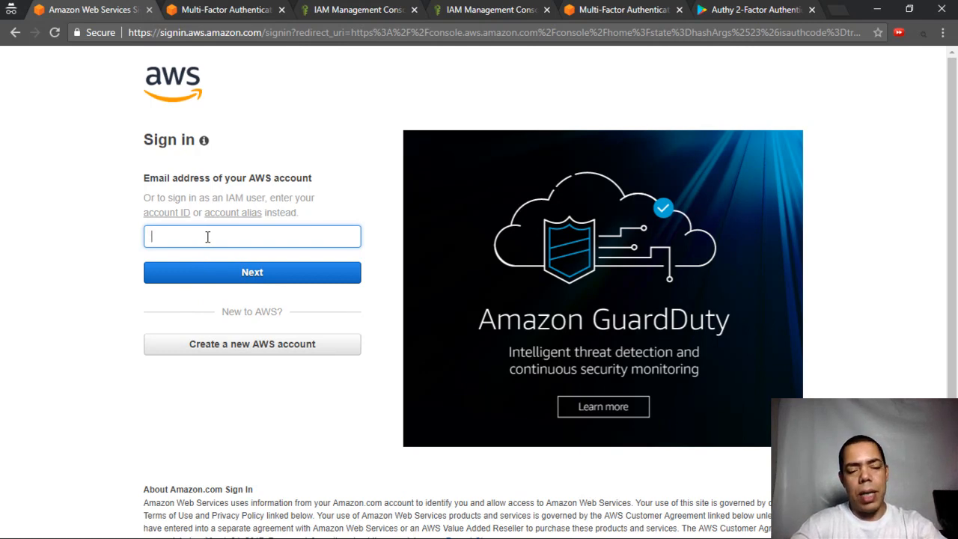
type("dorival")
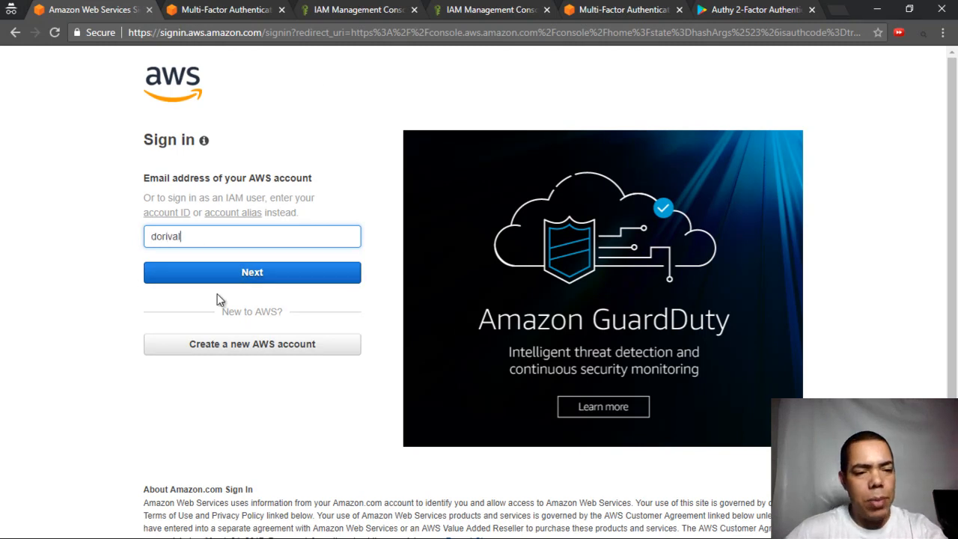
left_click(315, 272)
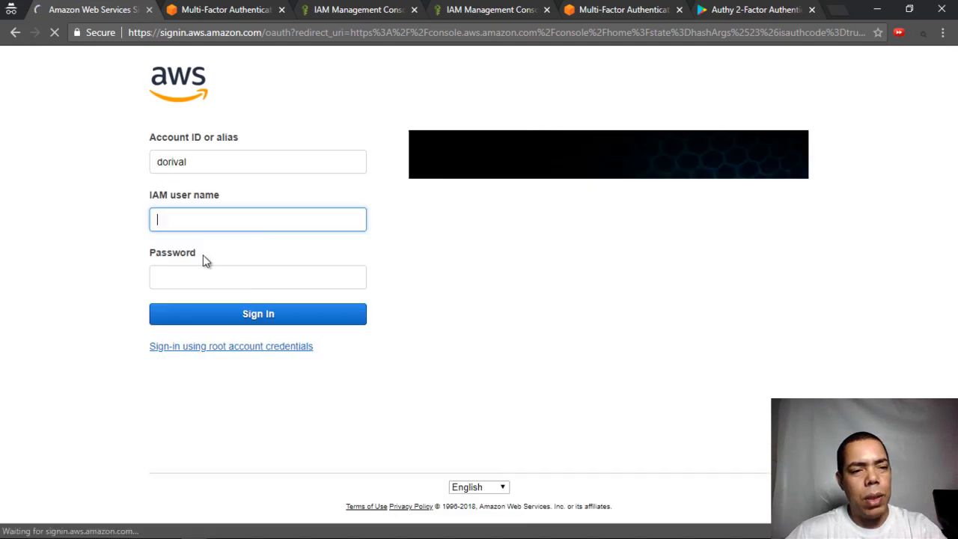
- Sign in with IAM user name dorival and its password to reach the console home page
left_click(196, 216)
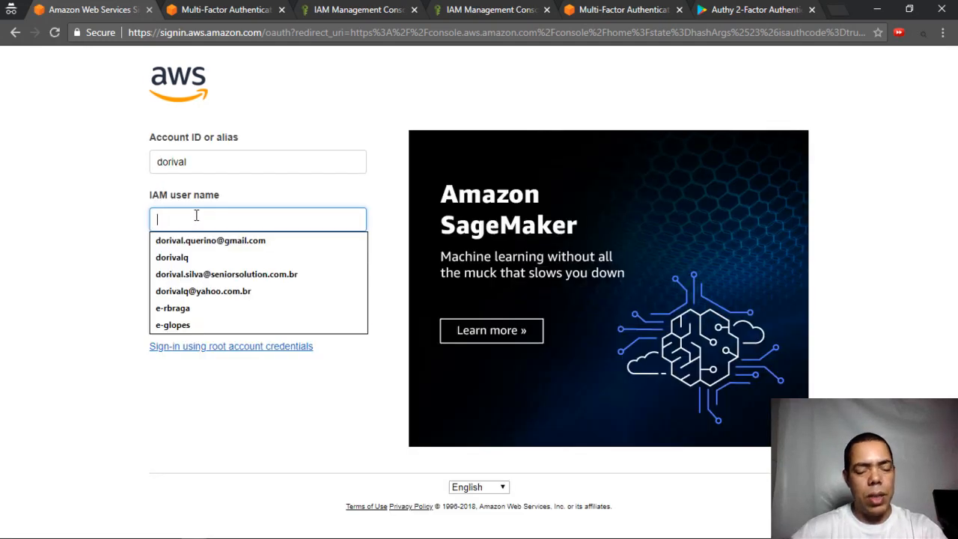
type("dorival")
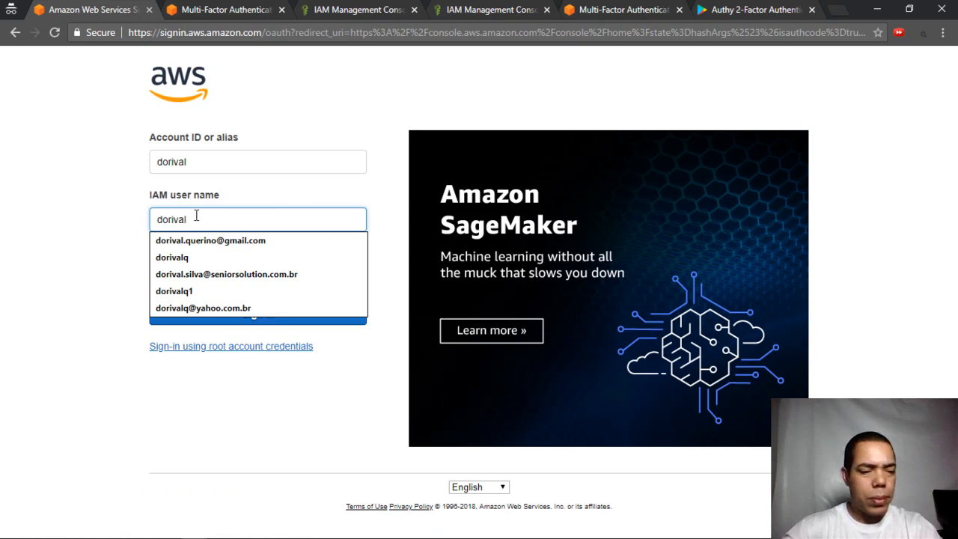
key("Tab")
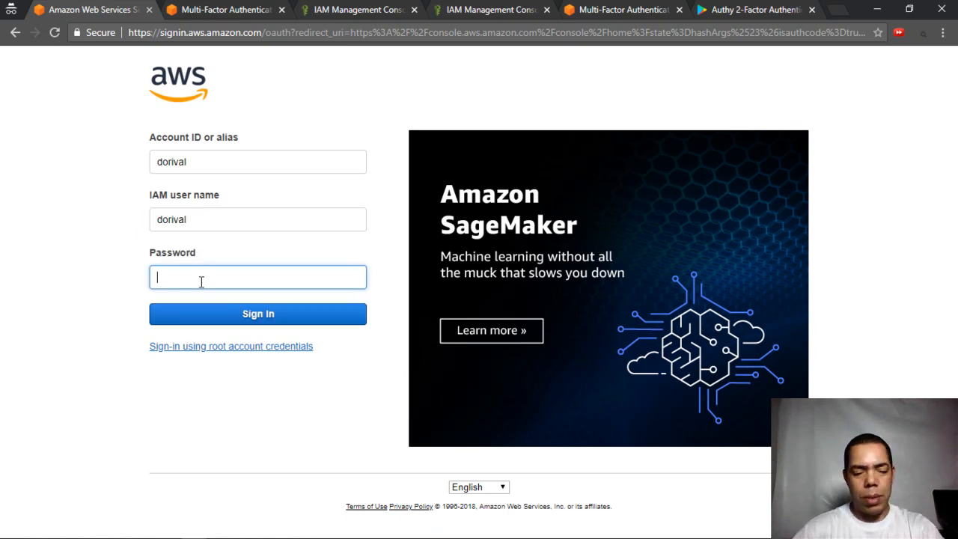
type("••••")
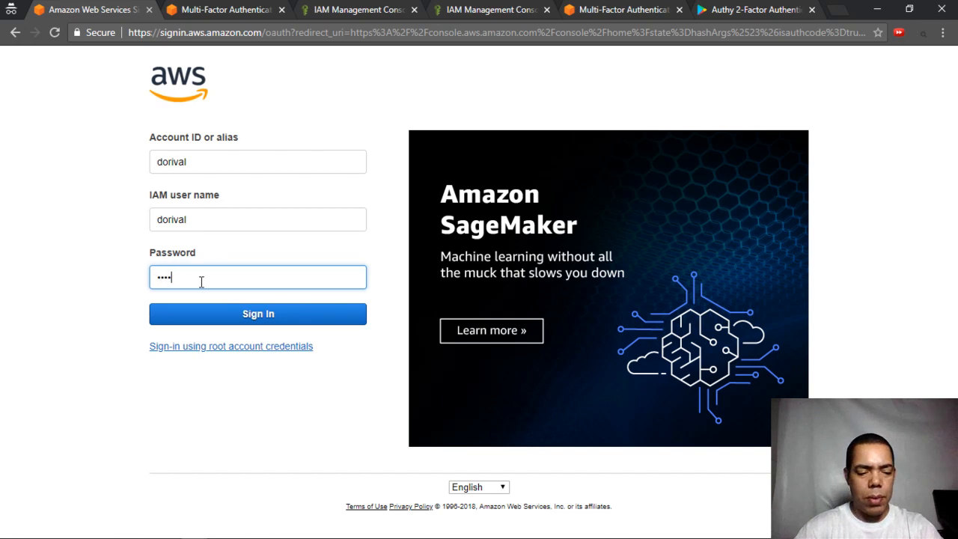
type("•••••")
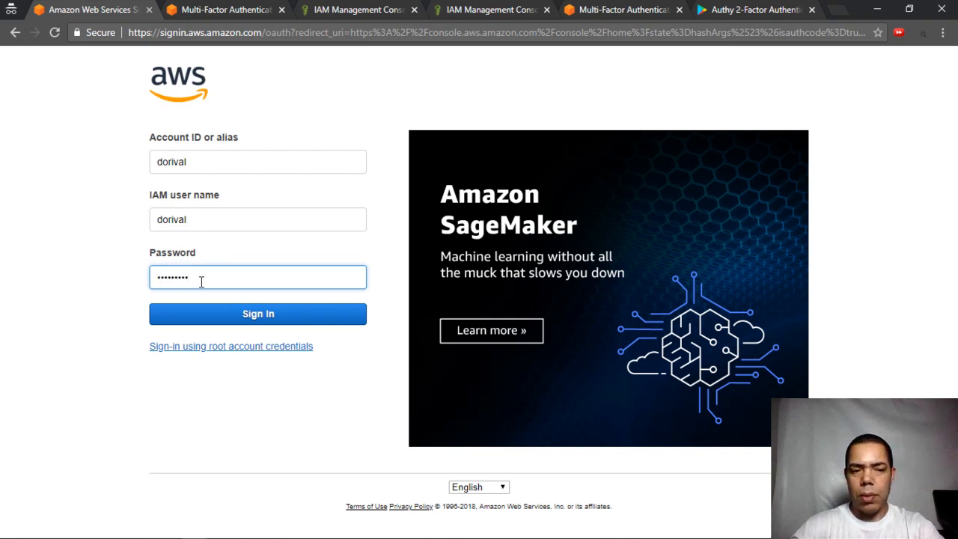
type("•")
key("Return")
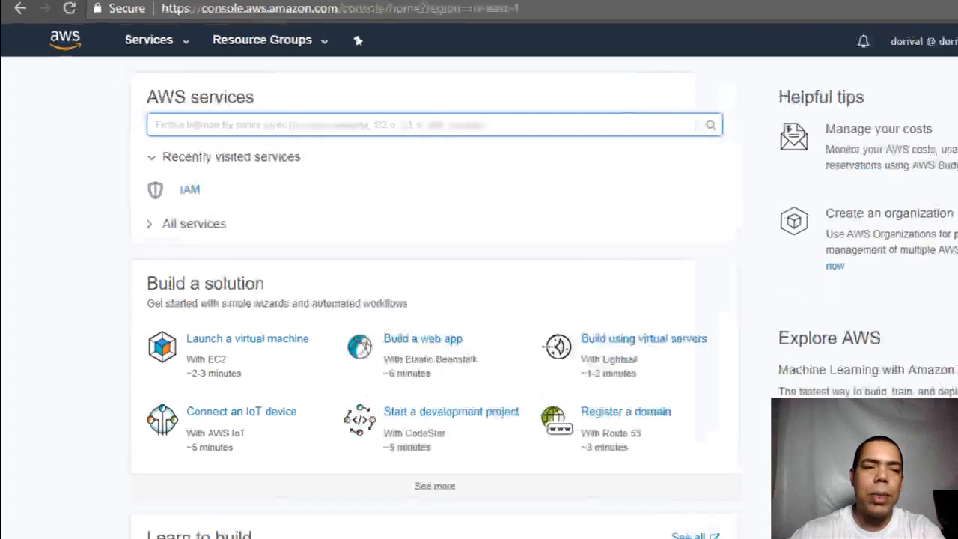
left_click(102, 98)
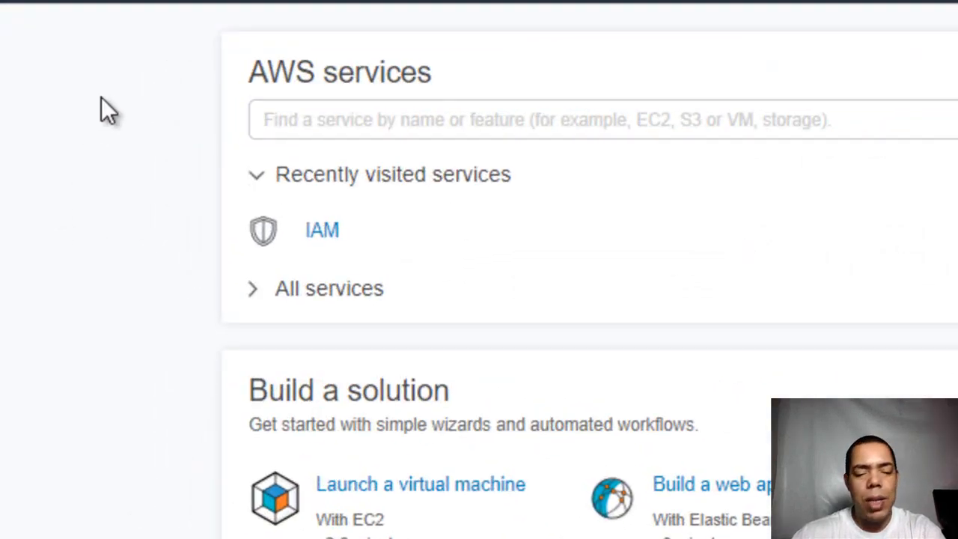